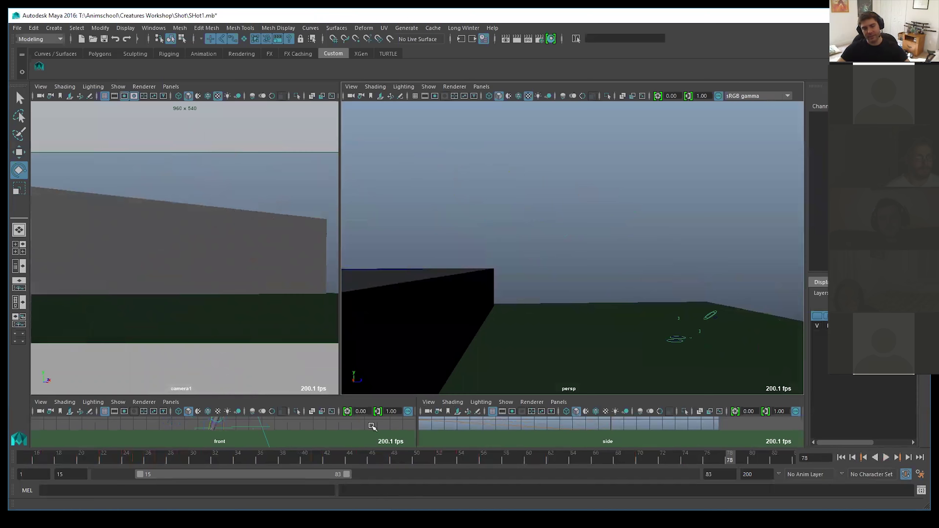
# Scrub and play back the shot to review the creature's leap and landing
pyautogui.moveTo(218, 456); pyautogui.dragTo(283, 456)
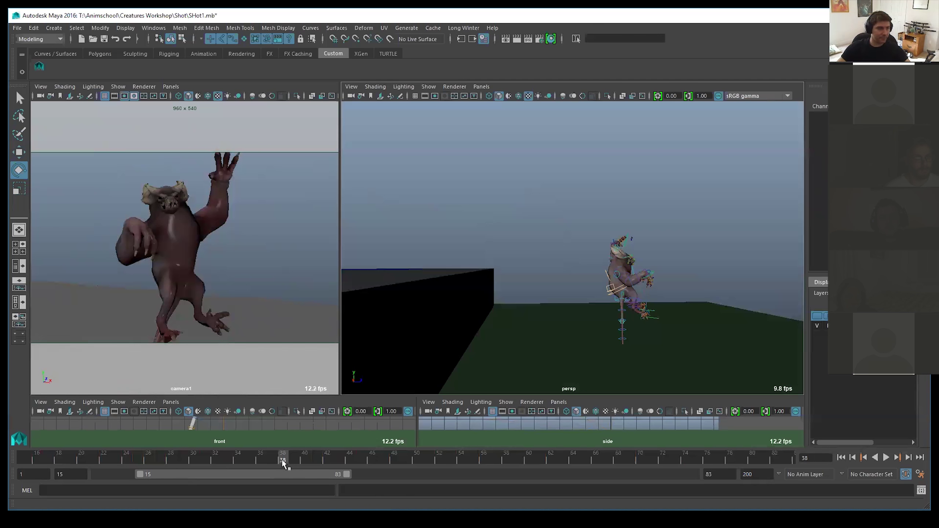
pyautogui.hotkey('alt', 'v')
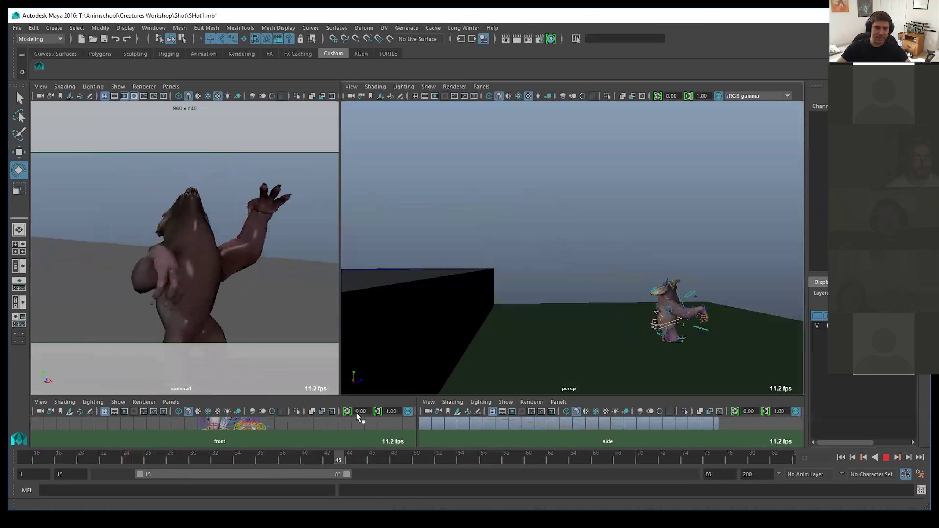
pyautogui.click(887, 457)
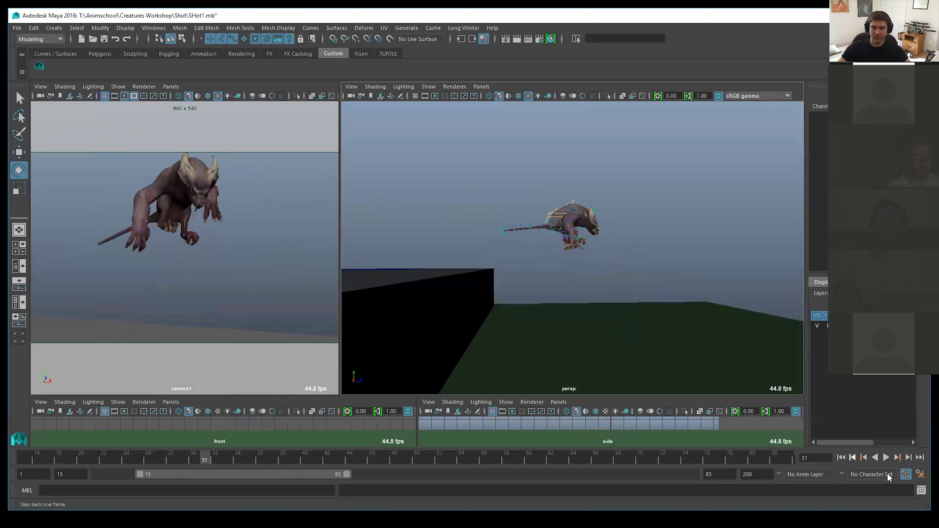
pyautogui.click(886, 458)
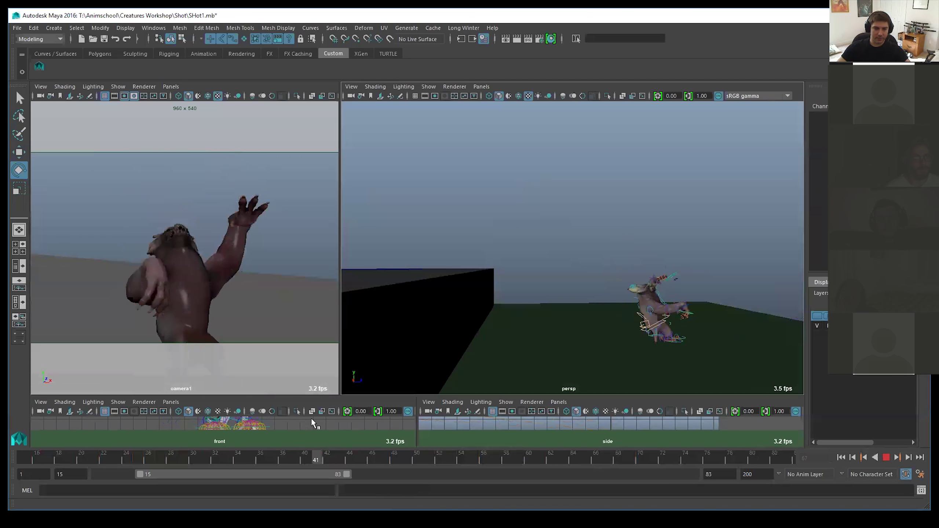
pyautogui.hotkey('alt', 'v')
# Reposition and rotate the creature's left-arm IK control at frame 34
pyautogui.click(605, 246)
pyautogui.keyDown('alt'); pyautogui.moveTo(639, 313); pyautogui.dragTo(612, 302); pyautogui.keyUp('alt')
pyautogui.keyDown('alt'); pyautogui.moveTo(612, 302); pyautogui.dragTo(668, 293, button='right'); pyautogui.keyUp('alt')
pyautogui.click(544, 201)
pyautogui.keyDown('alt'); pyautogui.moveTo(544, 246); pyautogui.dragTo(562, 261); pyautogui.keyUp('alt')
pyautogui.press('w')
pyautogui.moveTo(560, 205)
pyautogui.mouseDown()
pyautogui.moveTo(576, 231)
pyautogui.moveTo(574, 309)
pyautogui.moveTo(587, 288)
pyautogui.mouseUp()
pyautogui.press('e')
pyautogui.hotkey('shift', 'e')
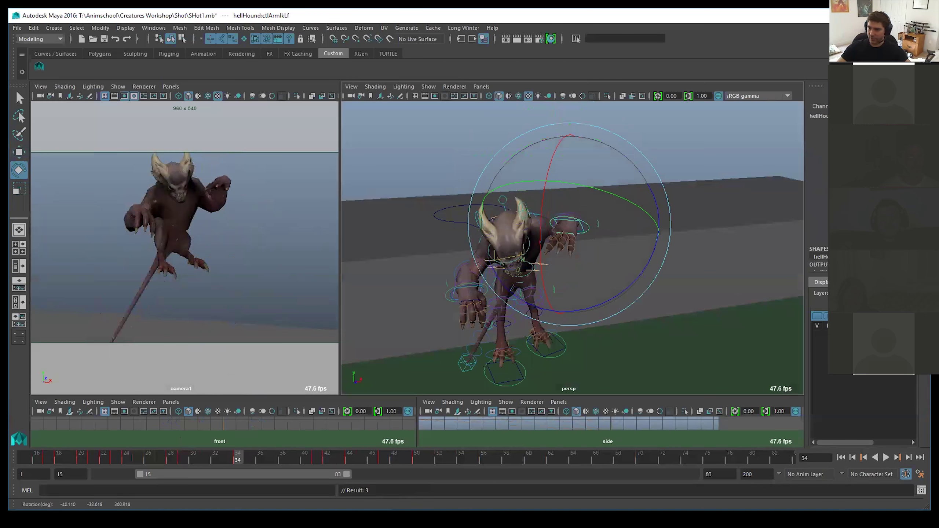
# Rotate the left hand's finger controls at frame 34 and set a key
pyautogui.click(573, 244)
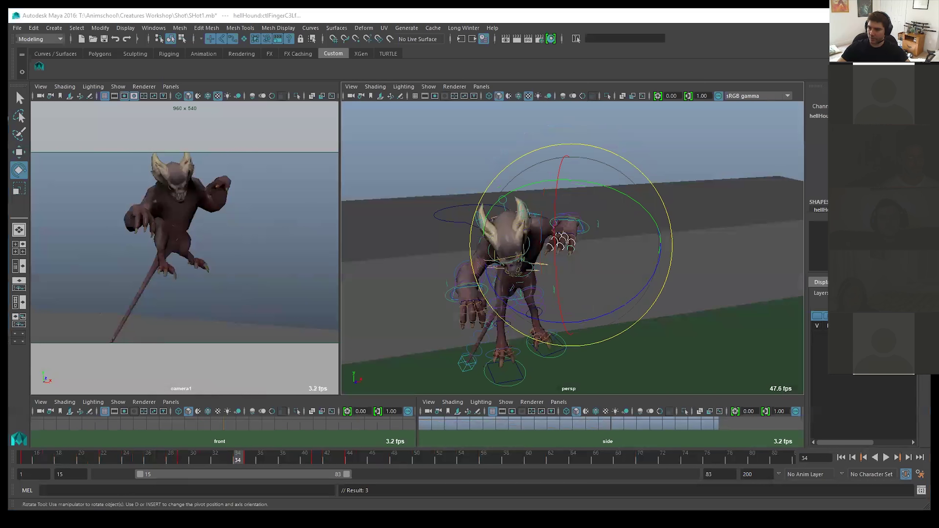
pyautogui.hotkey('alt', '.')
pyautogui.moveTo(656, 229); pyautogui.dragTo(654, 224)
pyautogui.press('s')
# At frame 41, bring the left-arm IK control in beside the head and rotate the hand
pyautogui.moveTo(271, 459); pyautogui.dragTo(316, 459)
pyautogui.keyDown('alt'); pyautogui.moveTo(517, 267); pyautogui.dragTo(506, 251, button='right'); pyautogui.keyUp('alt')
pyautogui.keyDown('alt'); pyautogui.moveTo(558, 326); pyautogui.dragTo(548, 209, button='middle'); pyautogui.keyUp('alt')
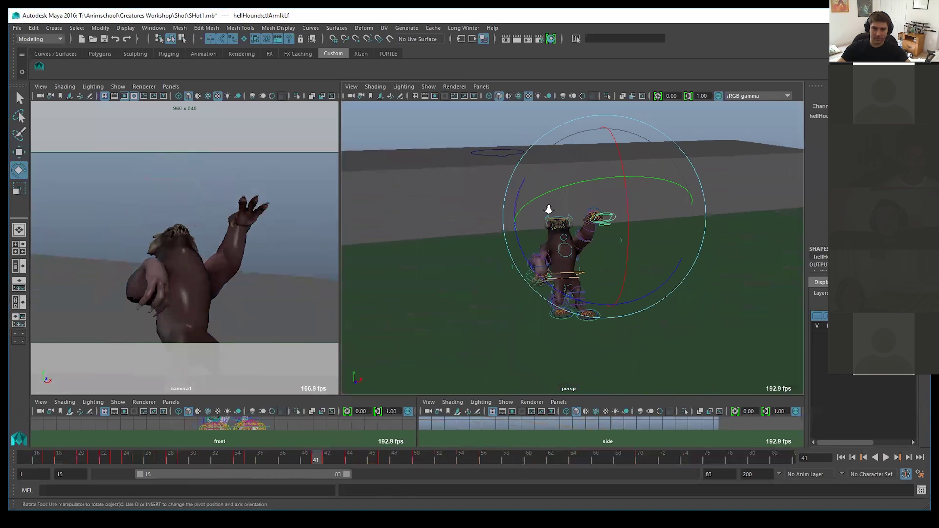
pyautogui.keyDown('alt'); pyautogui.moveTo(548, 209); pyautogui.dragTo(635, 247, button='right'); pyautogui.keyUp('alt')
pyautogui.press('w')
pyautogui.keyDown('alt'); pyautogui.moveTo(576, 250); pyautogui.dragTo(538, 192); pyautogui.keyUp('alt')
pyautogui.press('e')
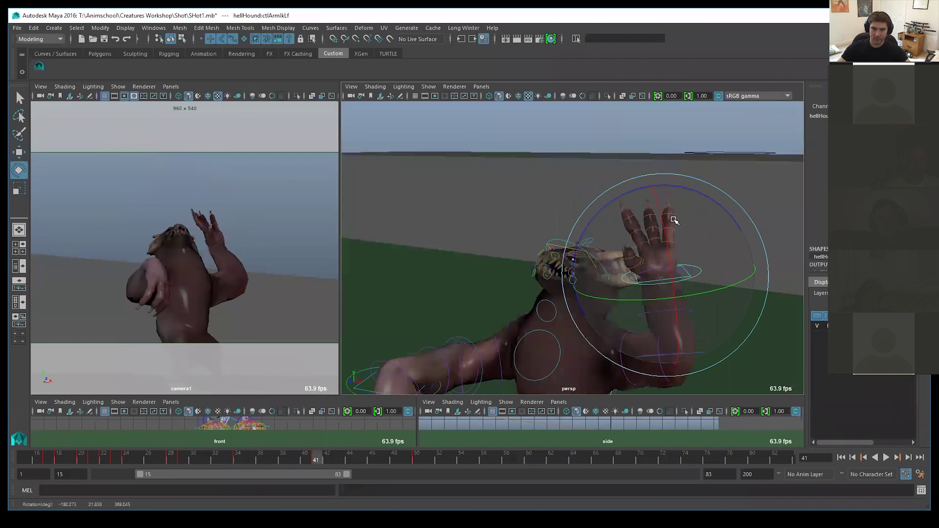
pyautogui.moveTo(671, 216); pyautogui.dragTo(636, 204)
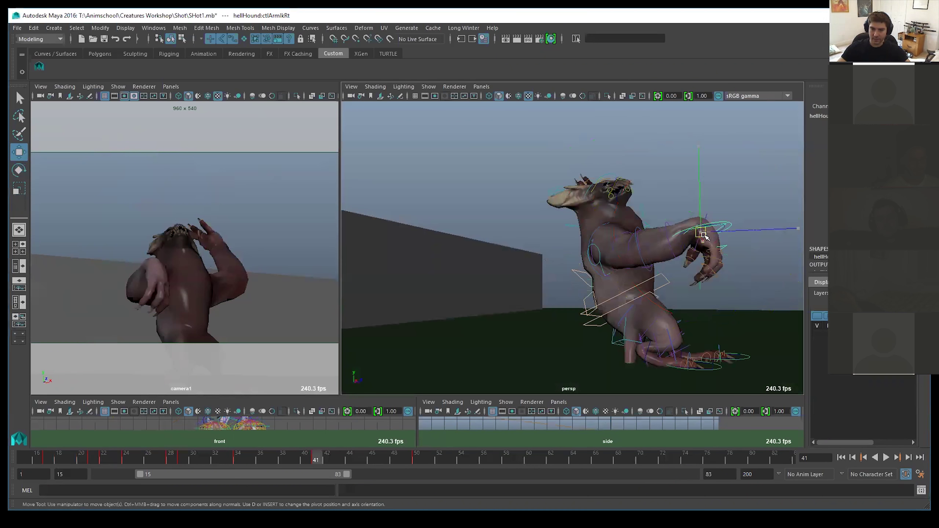
# At frame 41, pull the right-arm IK control back toward the shoulder and rotate the hand
pyautogui.moveTo(704, 235); pyautogui.dragTo(647, 215)
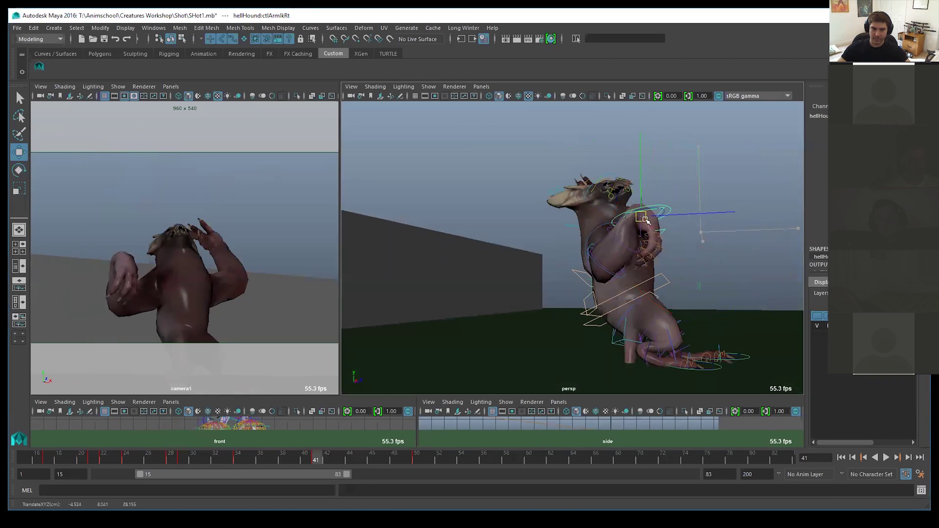
pyautogui.press('e')
pyautogui.moveTo(714, 270); pyautogui.dragTo(687, 207)
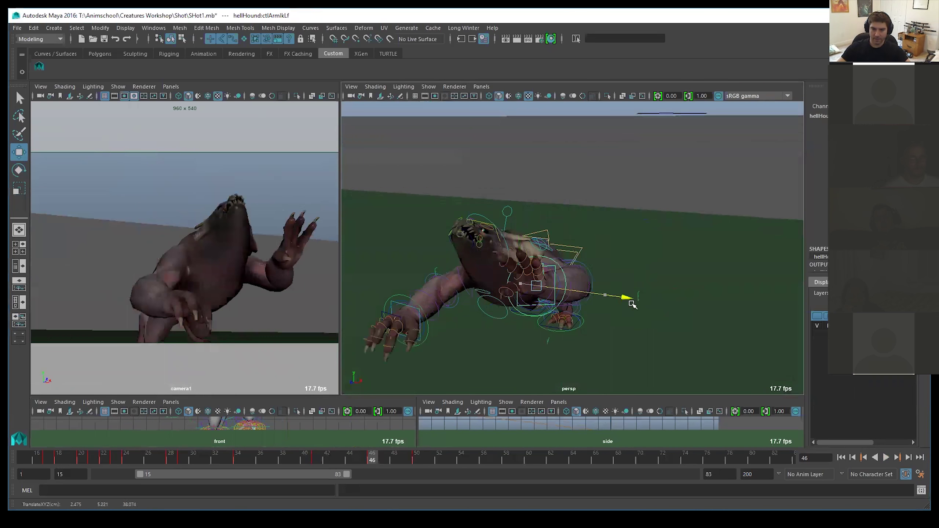
# At frame 46, move and rotate the left-arm IK control, rotate the spine control, and key both
pyautogui.moveTo(631, 304); pyautogui.dragTo(638, 305)
pyautogui.press('e')
pyautogui.moveTo(520, 231); pyautogui.dragTo(540, 299)
pyautogui.press('s')
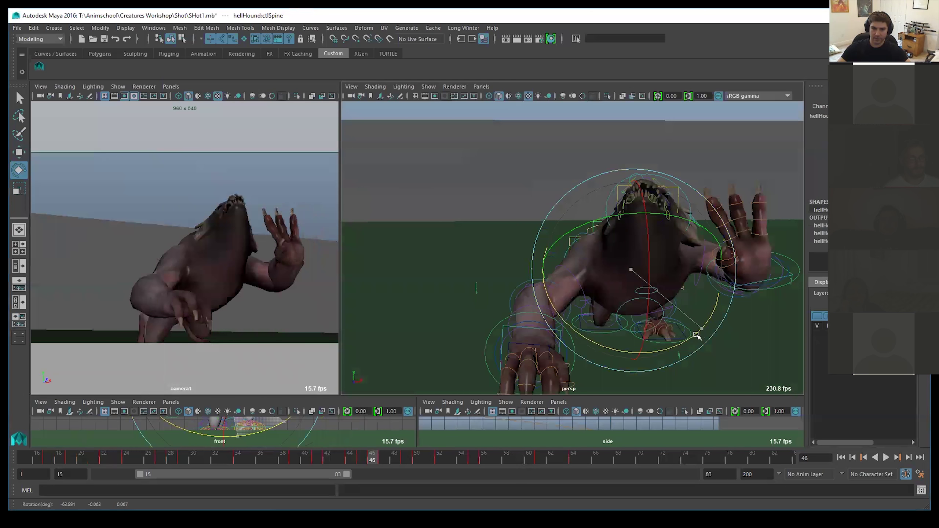
pyautogui.moveTo(697, 335); pyautogui.dragTo(655, 364)
pyautogui.press('s')
# Raise the right arm above the shoulder at frame 46 using its IK and shoulder controls
pyautogui.click(561, 329)
pyautogui.press('w')
pyautogui.keyDown('alt'); pyautogui.moveTo(654, 324); pyautogui.dragTo(677, 246); pyautogui.keyUp('alt')
pyautogui.keyDown('alt'); pyautogui.moveTo(677, 246); pyautogui.dragTo(700, 248); pyautogui.keyUp('alt')
pyautogui.moveTo(577, 283); pyautogui.dragTo(526, 221)
pyautogui.press('e')
pyautogui.press('w')
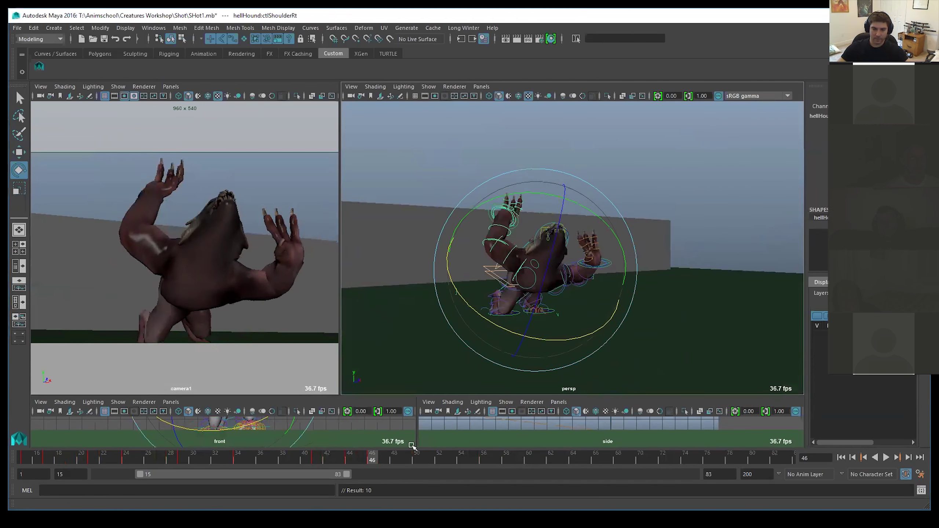
# At frame 44, move and rotate the left-arm IK control and set a key
pyautogui.moveTo(376, 455); pyautogui.dragTo(357, 409)
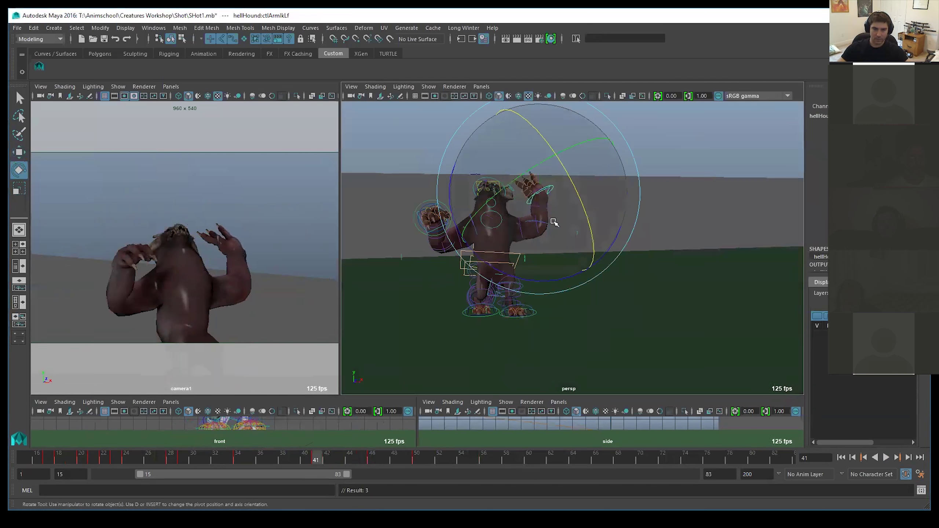
pyautogui.moveTo(316, 458); pyautogui.dragTo(349, 457)
pyautogui.press('w')
pyautogui.moveTo(550, 237)
pyautogui.mouseDown()
pyautogui.moveTo(566, 229)
pyautogui.moveTo(553, 237)
pyautogui.mouseUp()
pyautogui.press('e')
pyautogui.press('s')
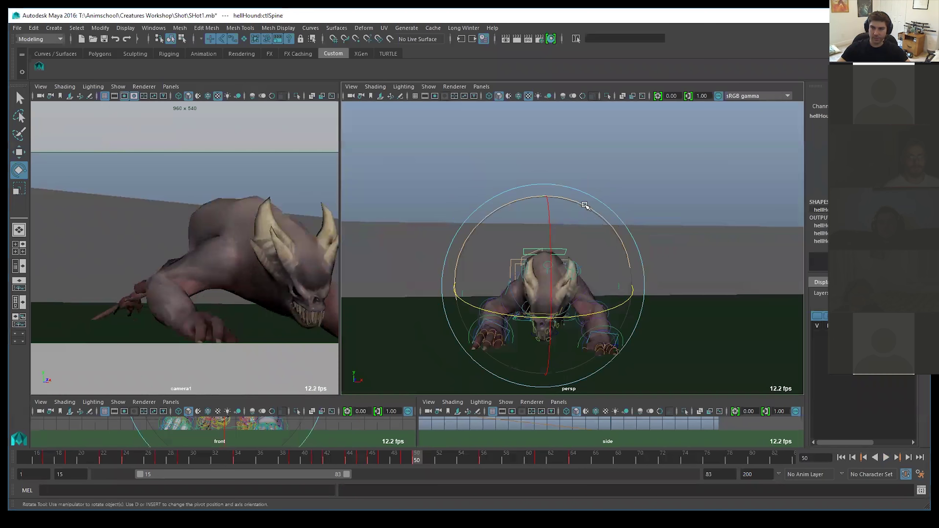
# Rotate the spine control at frame 50, and rotate and key the hips control at frame 44
pyautogui.moveTo(593, 211); pyautogui.dragTo(629, 265)
pyautogui.click(407, 459)
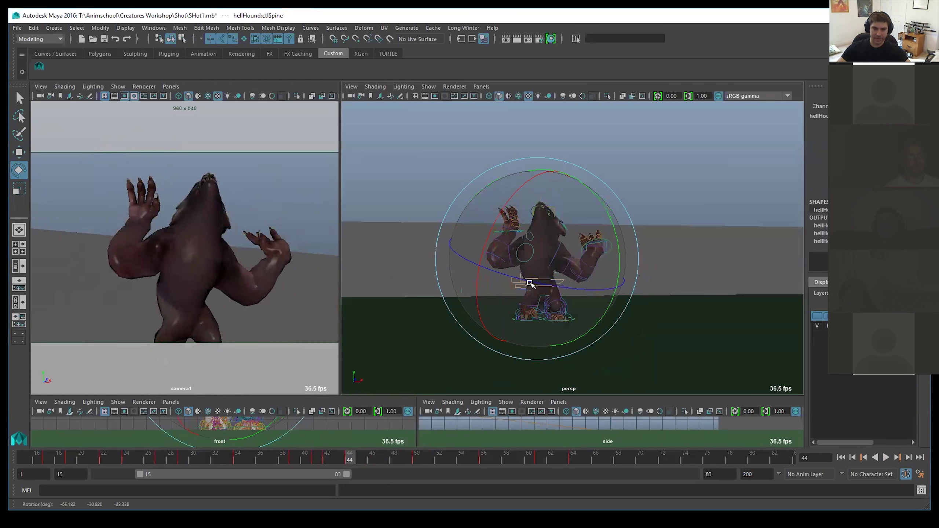
pyautogui.press('3')
pyautogui.click(536, 285)
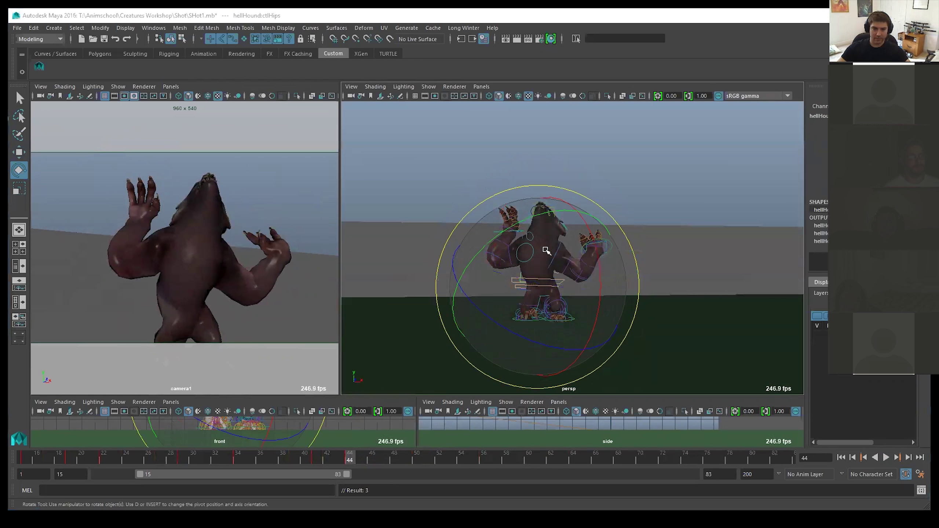
pyautogui.moveTo(527, 338); pyautogui.dragTo(554, 204)
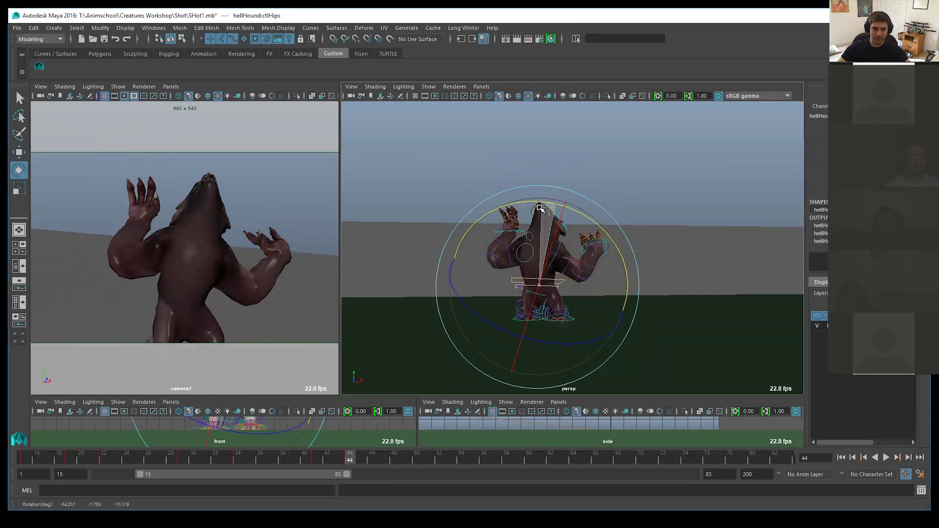
pyautogui.press('s')
# Play back the landing, and adjust and key the spine control's rotation at frame 50
pyautogui.hotkey('alt', 'v')
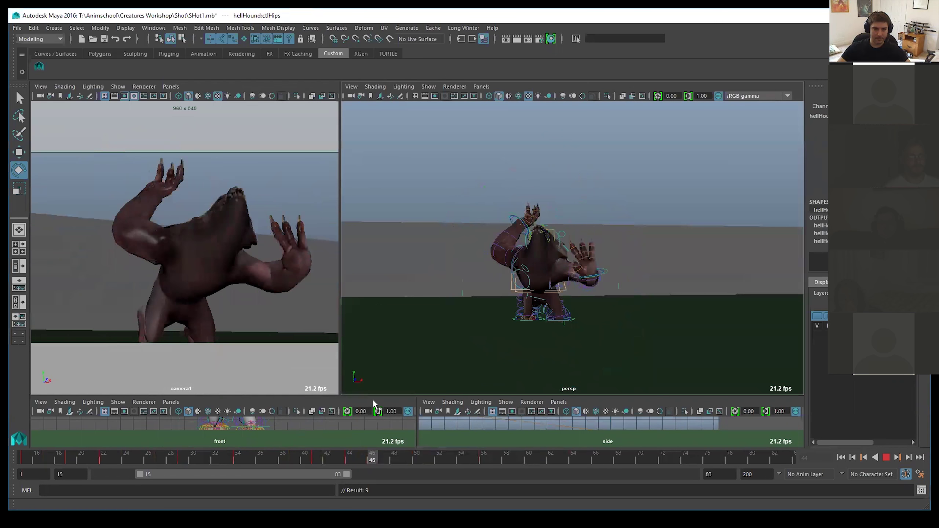
pyautogui.hotkey('alt', 'v')
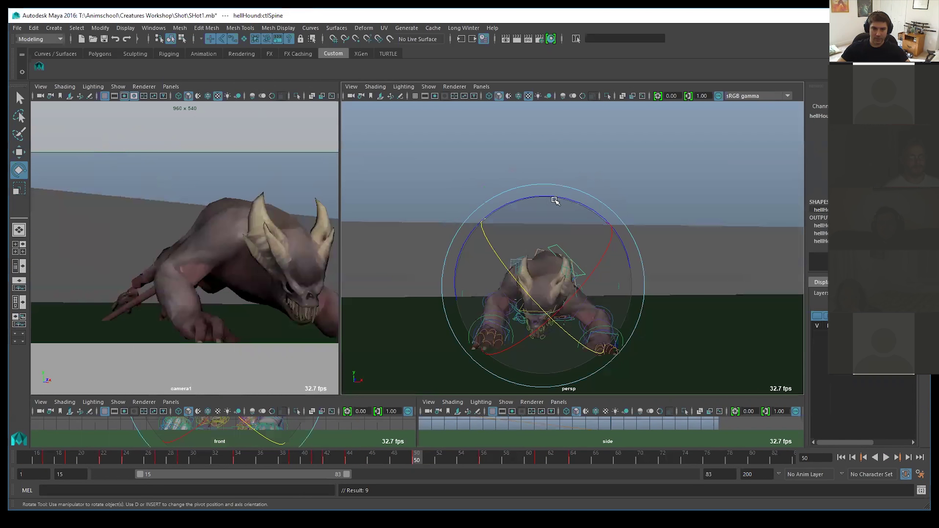
pyautogui.moveTo(557, 201); pyautogui.dragTo(571, 205)
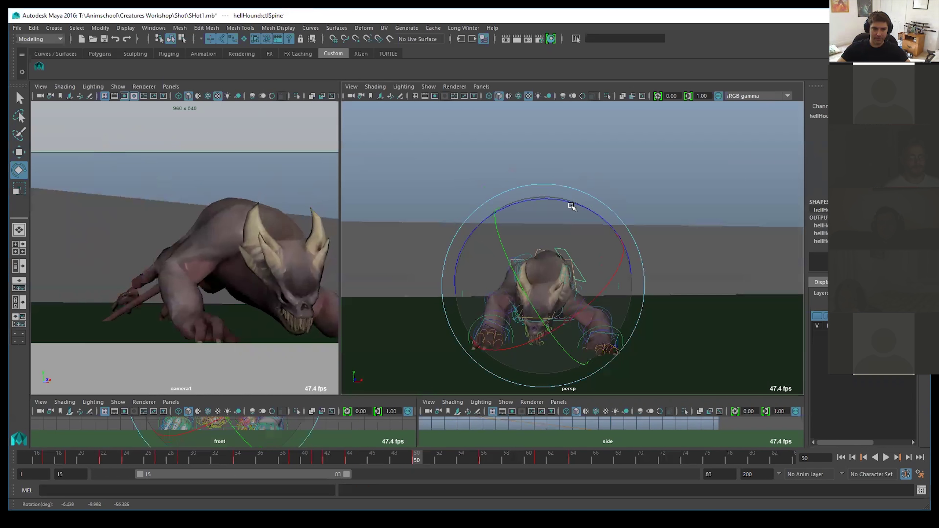
pyautogui.press('s')
# Shift the right-arm IK key from frame 50 to frame 54 and play back the timing
pyautogui.click(500, 319)
pyautogui.keyDown('shift'); pyautogui.click(417, 457); pyautogui.keyUp('shift')
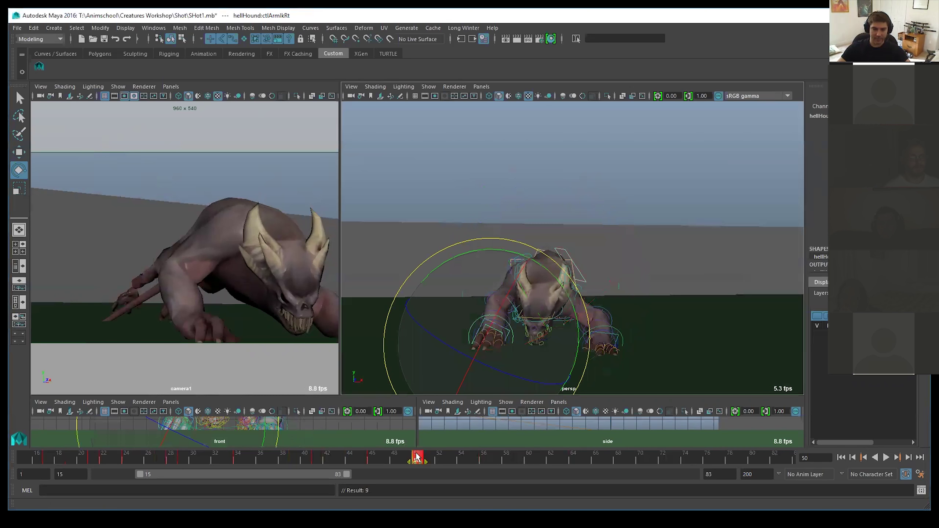
pyautogui.moveTo(418, 461); pyautogui.dragTo(459, 461)
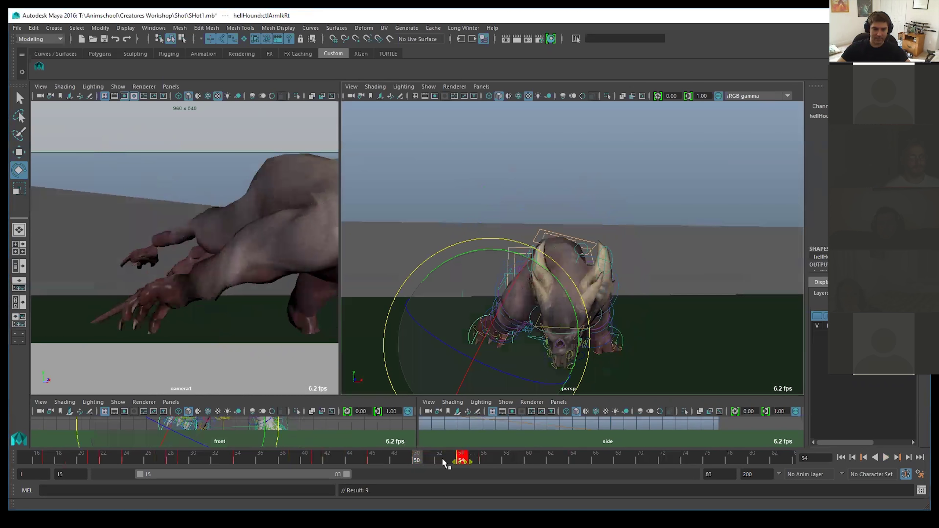
pyautogui.hotkey('alt', 'v')
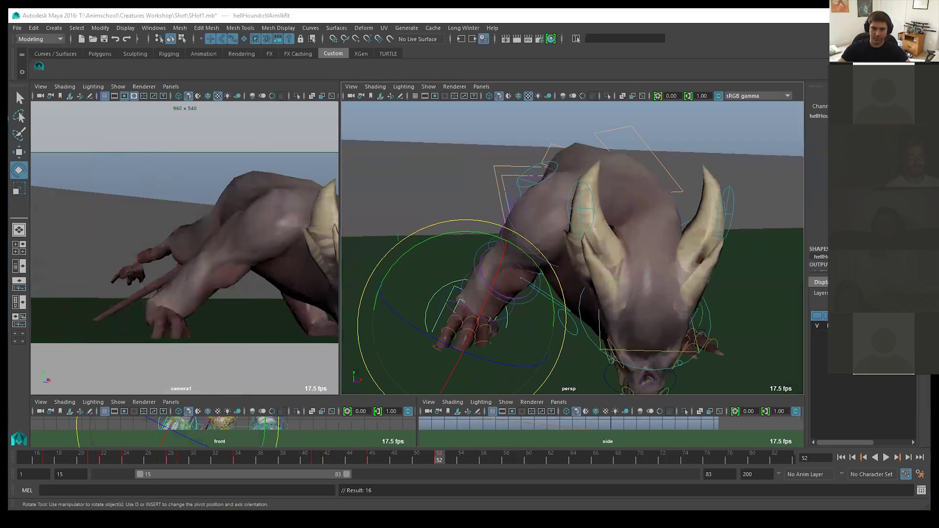
# Tilt the spine control sideways at frame 52 and play back the landing to check it
pyautogui.scroll(-5, 624, 196)
pyautogui.click(624, 195)
pyautogui.moveTo(586, 145); pyautogui.dragTo(500, 194)
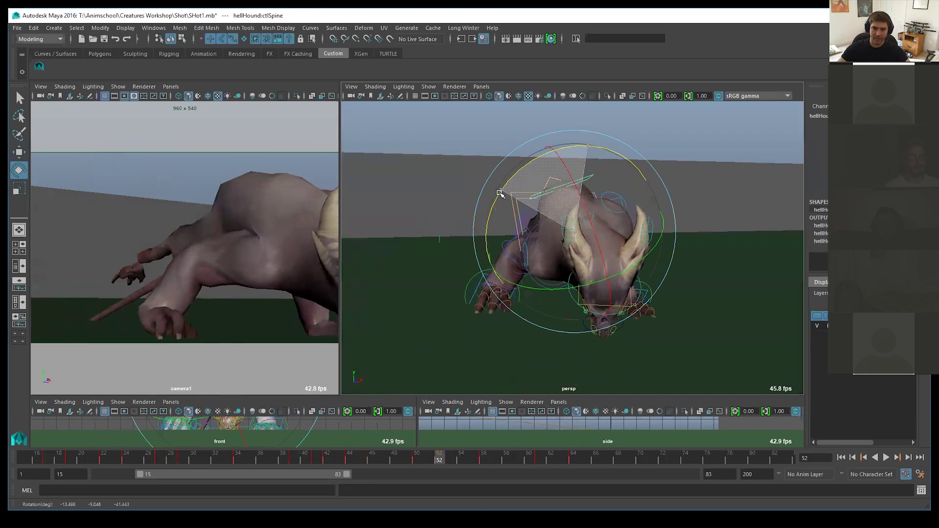
pyautogui.hotkey('alt', 'v')
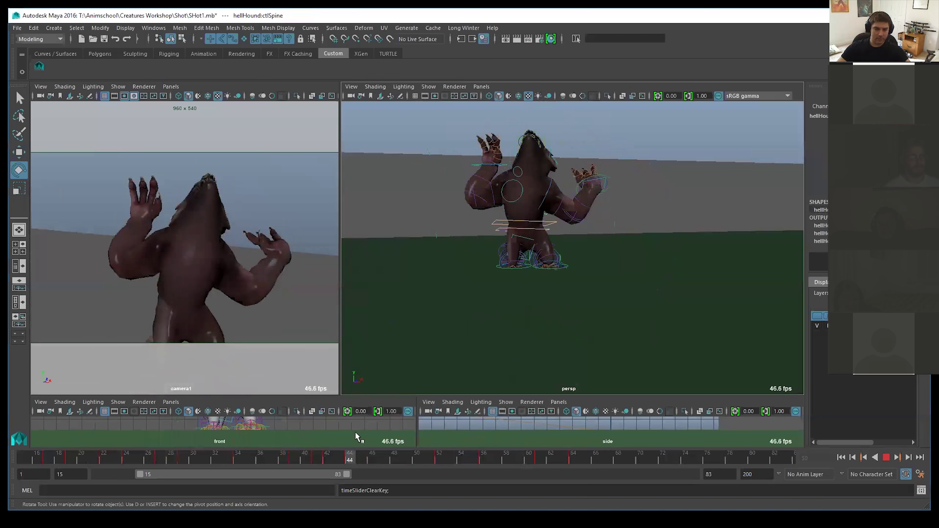
pyautogui.hotkey('alt', 'v')
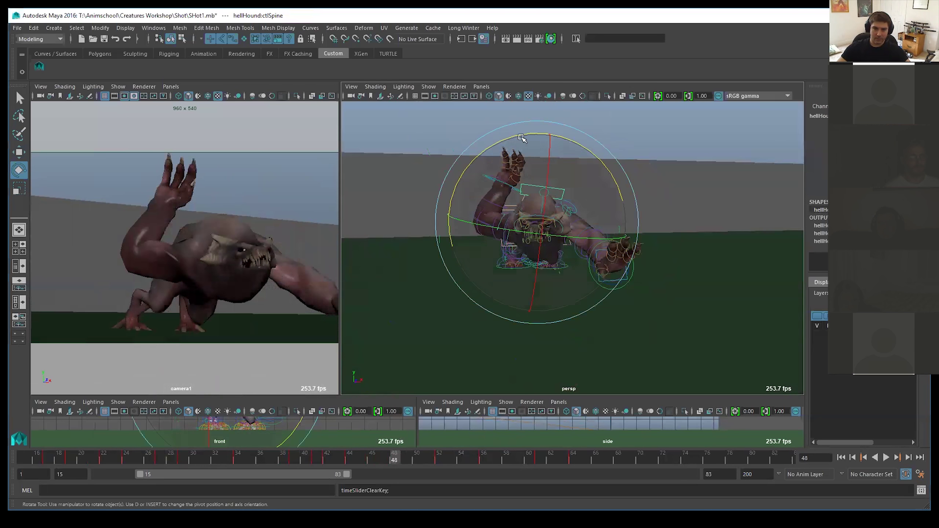
pyautogui.hotkey('alt', 'v')
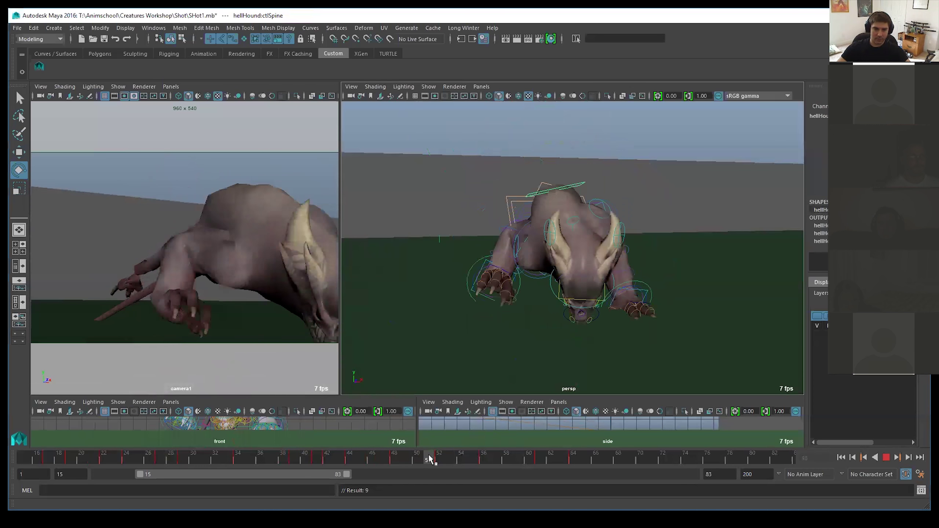
pyautogui.hotkey('alt', 'v')
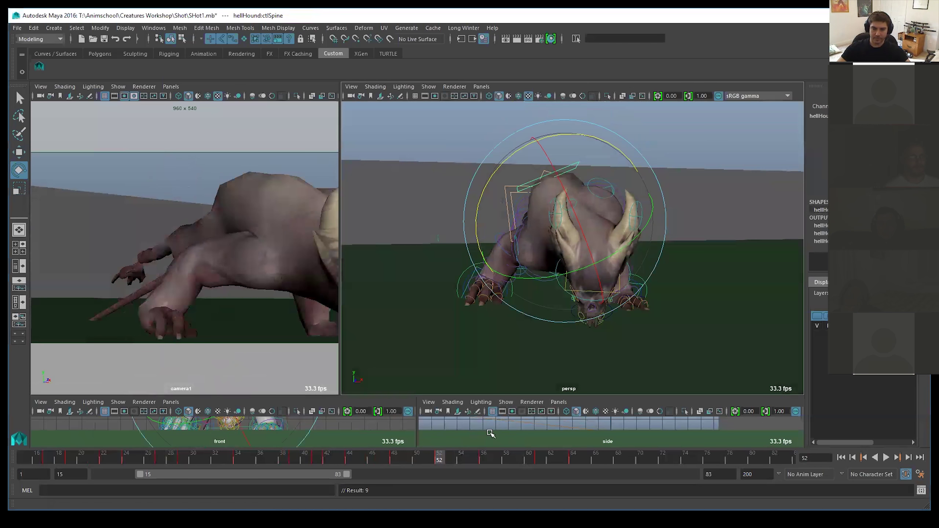
# Rotate the spine control in the opposite direction at frame 56
pyautogui.moveTo(445, 458); pyautogui.dragTo(483, 459)
pyautogui.scroll(-5, 564, 276)
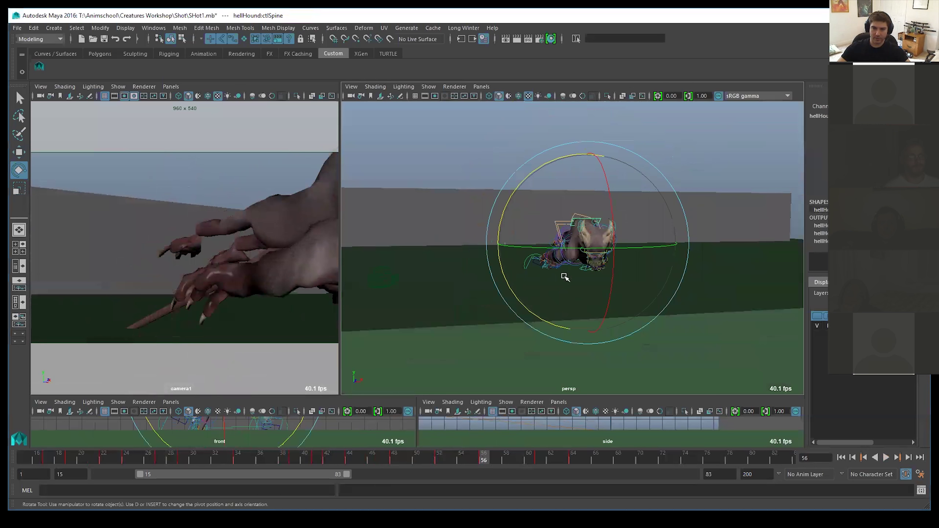
pyautogui.moveTo(569, 157); pyautogui.dragTo(646, 182)
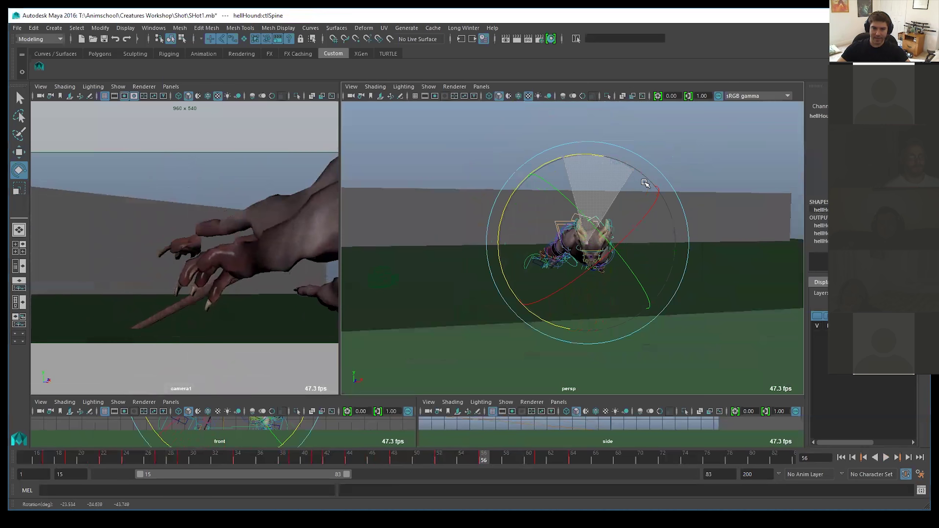
# Move the right-arm IK control outward from the body at frame 41
pyautogui.moveTo(492, 460); pyautogui.dragTo(395, 459)
pyautogui.click(534, 258)
pyautogui.keyDown('alt'); pyautogui.moveTo(477, 291); pyautogui.dragTo(555, 293); pyautogui.keyUp('alt')
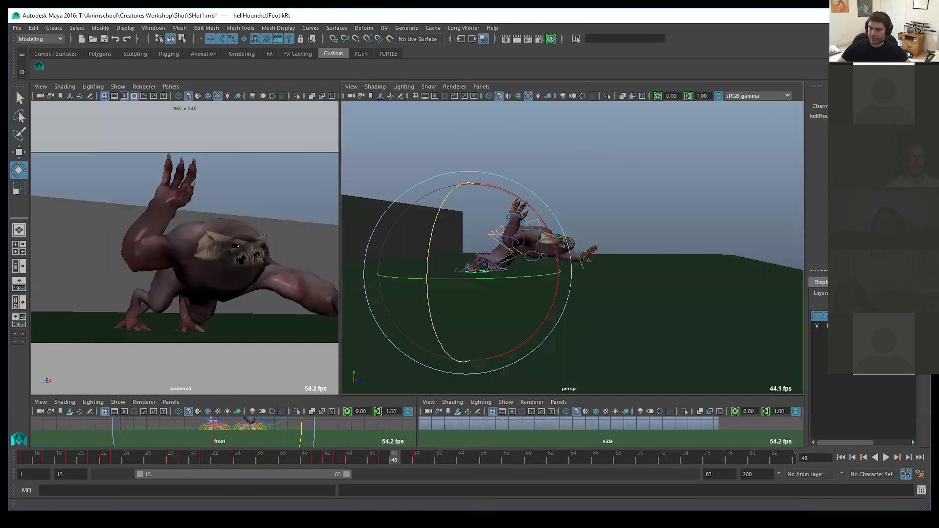
pyautogui.press('w')
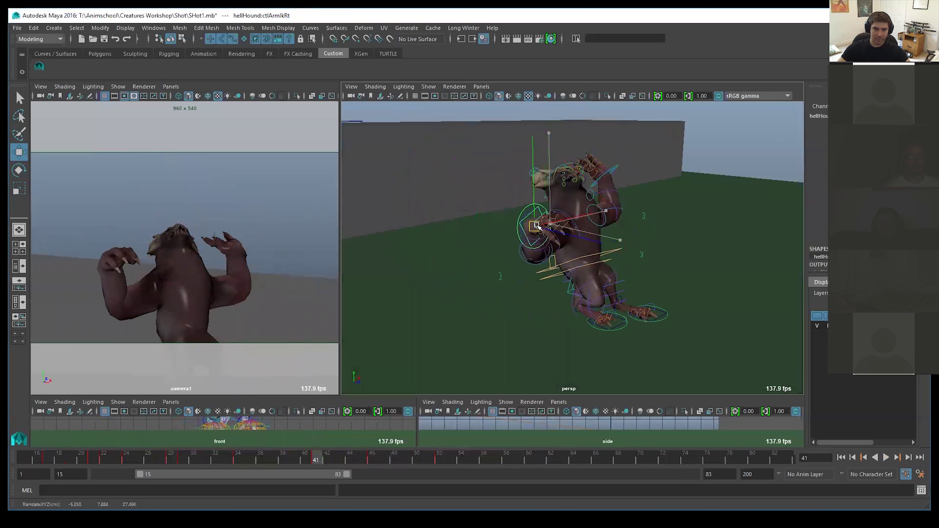
pyautogui.press('e')
# At frame 46, move the right arm's pole vector control up and away behind the creature
pyautogui.moveTo(331, 458); pyautogui.dragTo(371, 458)
pyautogui.click(573, 325)
pyautogui.press('w')
pyautogui.keyDown('alt'); pyautogui.moveTo(573, 325); pyautogui.dragTo(549, 308, button='right'); pyautogui.keyUp('alt')
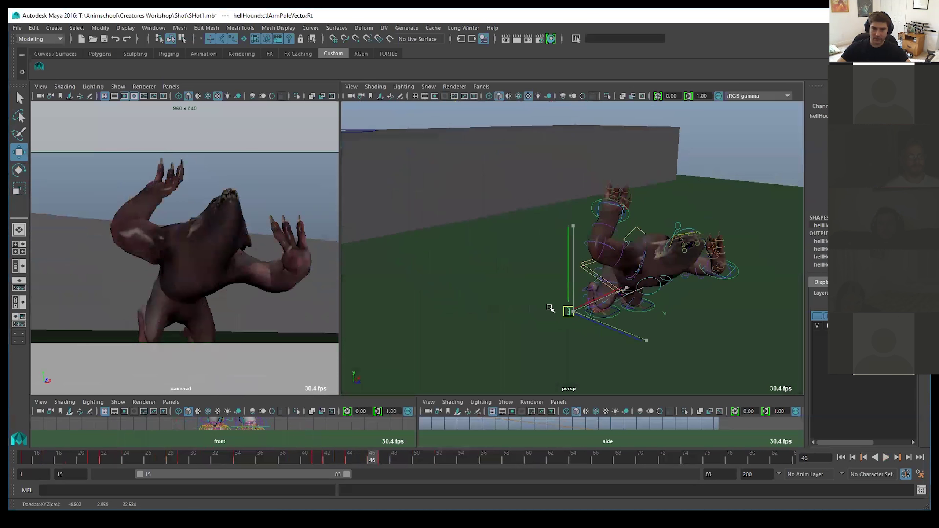
pyautogui.moveTo(554, 295); pyautogui.dragTo(414, 216)
# Delete the right-arm pole vector key at frame 47 and scrub to frame 49 to check the arm
pyautogui.click(382, 458)
pyautogui.press('Delete')
pyautogui.moveTo(385, 458); pyautogui.dragTo(408, 457)
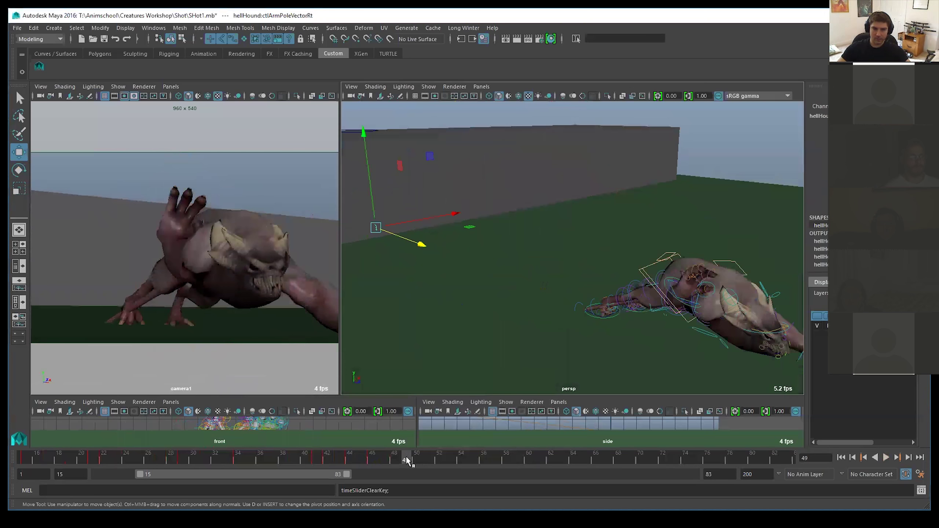
# At frame 49, move the right-arm IK control forward and outward from the body and rotate the raised hand
pyautogui.click(668, 285)
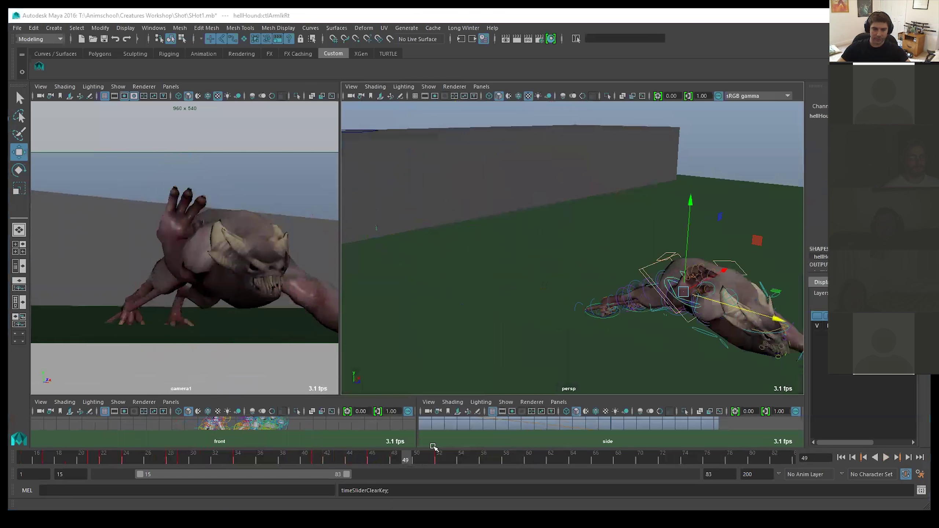
pyautogui.keyDown('alt'); pyautogui.moveTo(678, 283); pyautogui.dragTo(598, 307); pyautogui.keyUp('alt')
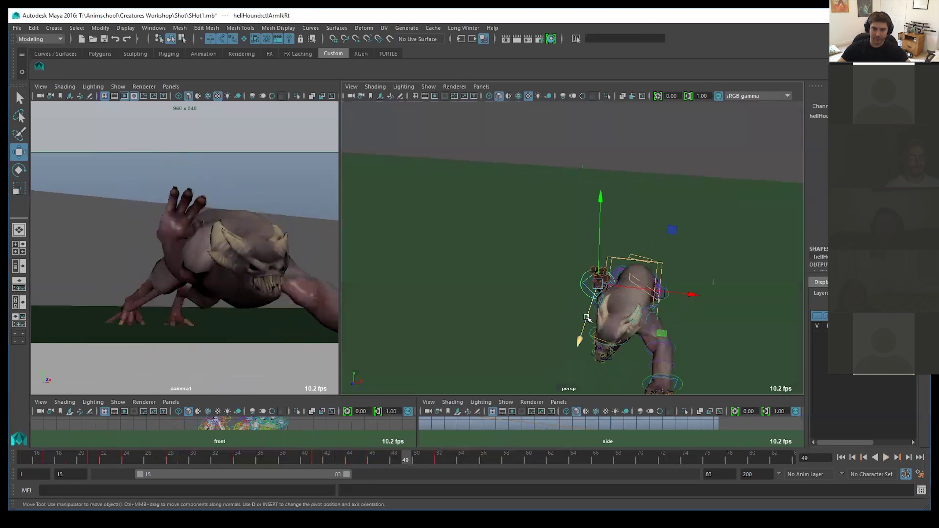
pyautogui.moveTo(587, 318); pyautogui.dragTo(567, 346, button='middle')
pyautogui.press('e')
pyautogui.moveTo(680, 321); pyautogui.dragTo(641, 271)
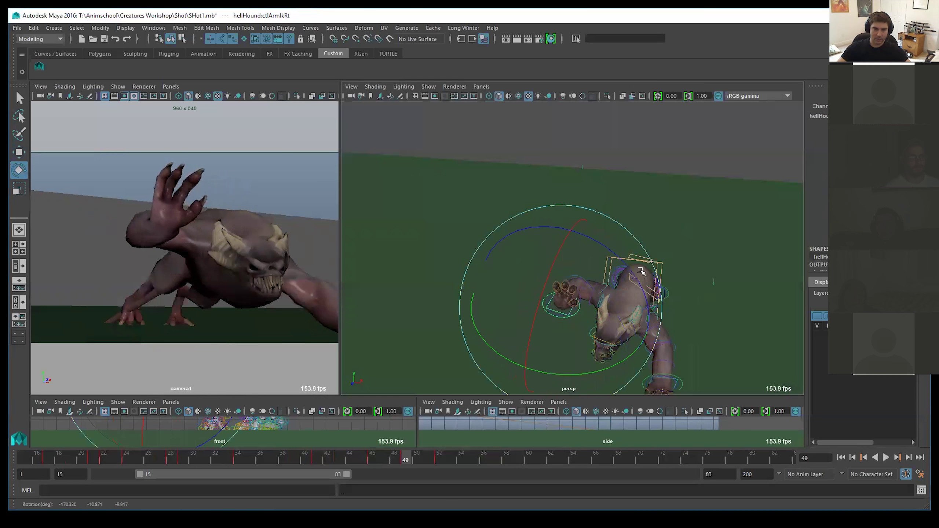
pyautogui.moveTo(579, 293); pyautogui.dragTo(560, 219)
# Pull the left-arm IK control back toward the body at frame 50 and reposition it around frame 46
pyautogui.moveTo(540, 294); pyautogui.dragTo(602, 296)
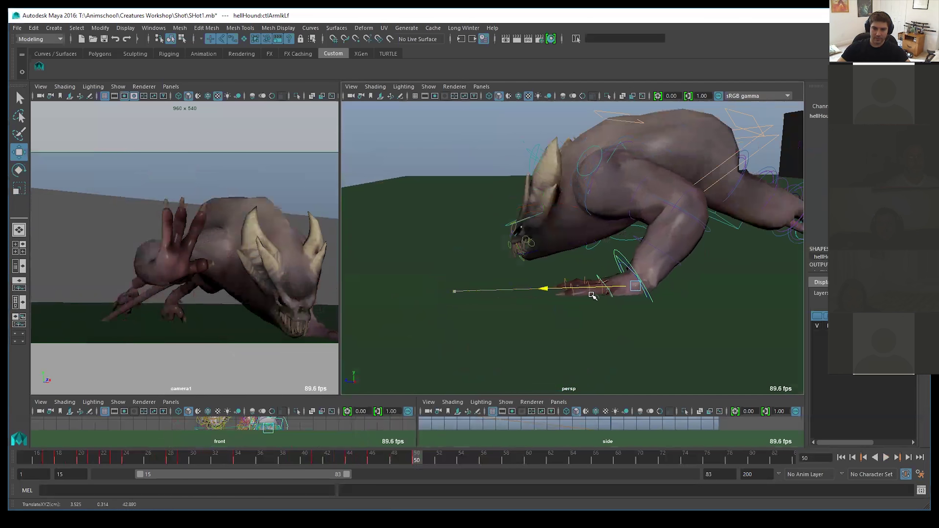
pyautogui.moveTo(420, 459); pyautogui.dragTo(372, 457)
pyautogui.press('f')
pyautogui.moveTo(560, 295); pyautogui.dragTo(610, 271)
pyautogui.moveTo(398, 458); pyautogui.dragTo(429, 458)
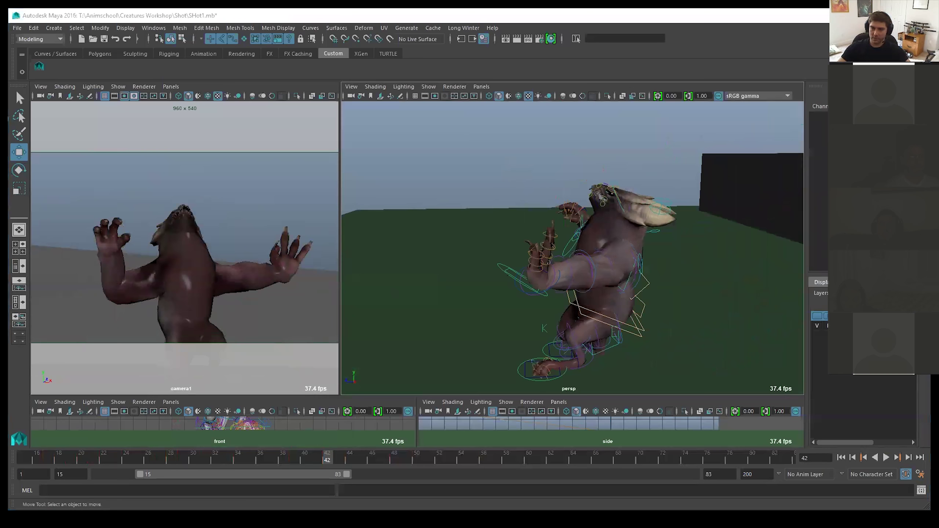
# At frame 42, move the left-arm IK control up and back beside the head, and check the motion to frame 44
pyautogui.click(529, 281)
pyautogui.moveTo(534, 277); pyautogui.dragTo(656, 217)
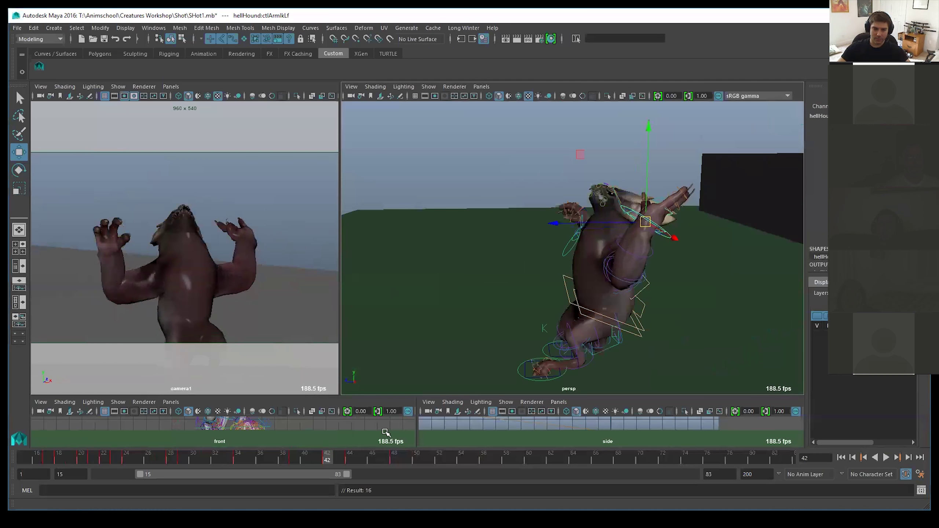
pyautogui.hotkey('alt', 'v')
pyautogui.moveTo(346, 454)
pyautogui.mouseDown()
pyautogui.moveTo(360, 456)
pyautogui.moveTo(337, 460)
pyautogui.moveTo(347, 459)
pyautogui.mouseUp()
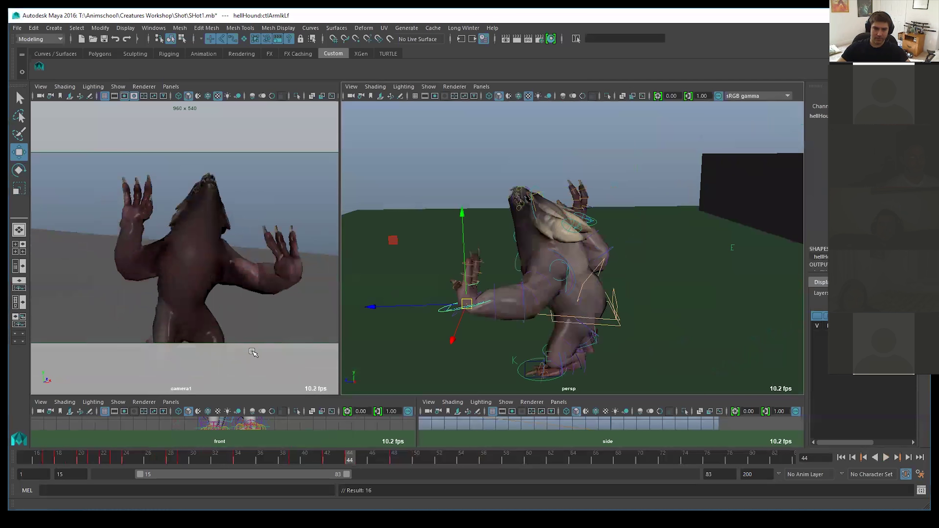
# At frame 41, lower the right-arm IK control and rotate the hand, and play back the landing
pyautogui.click(586, 219)
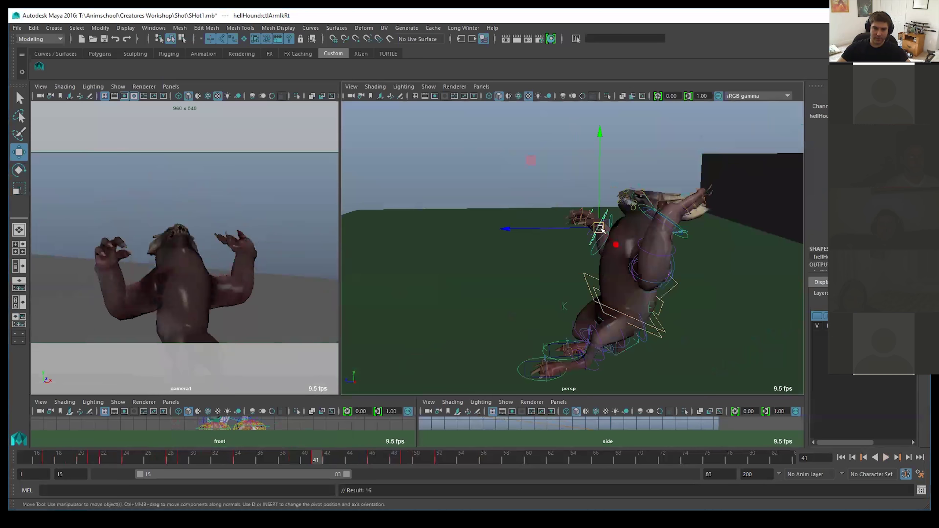
pyautogui.moveTo(599, 230); pyautogui.dragTo(591, 248)
pyautogui.press('e')
pyautogui.moveTo(572, 177); pyautogui.dragTo(527, 239)
pyautogui.hotkey('alt', 'v')
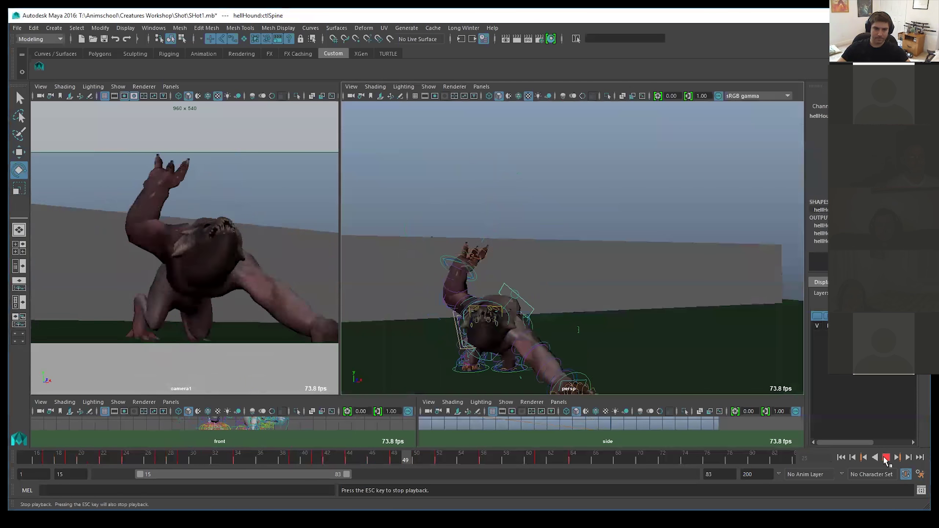
pyautogui.click(886, 457)
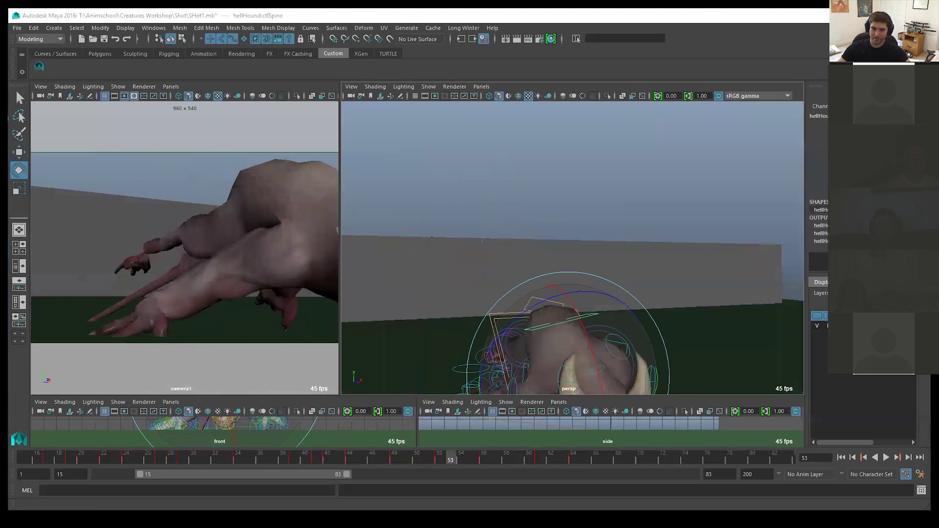
# At frame 28, reposition the right-arm IK control so the arm extends straighter below the body
pyautogui.moveTo(323, 459); pyautogui.dragTo(170, 458)
pyautogui.press('w')
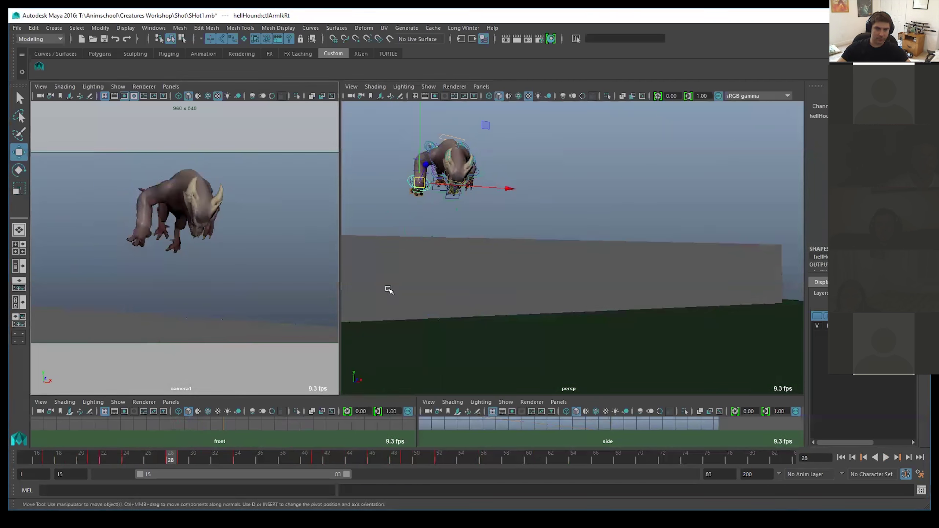
pyautogui.keyDown('alt'); pyautogui.moveTo(388, 290); pyautogui.dragTo(526, 272); pyautogui.keyUp('alt')
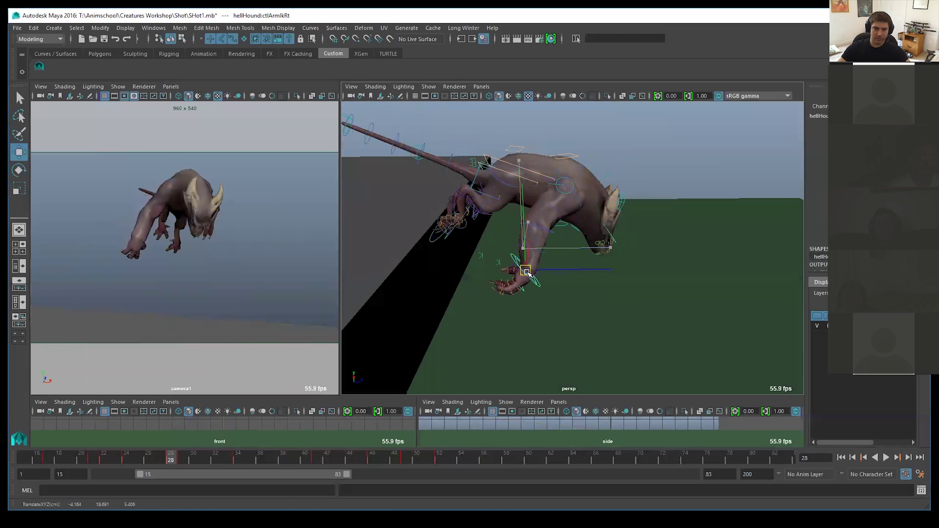
# Raise the right-arm IK control slightly at frame 30 and lower it at frame 34
pyautogui.moveTo(188, 459)
pyautogui.mouseDown()
pyautogui.moveTo(235, 457)
pyautogui.moveTo(197, 459)
pyautogui.mouseUp()
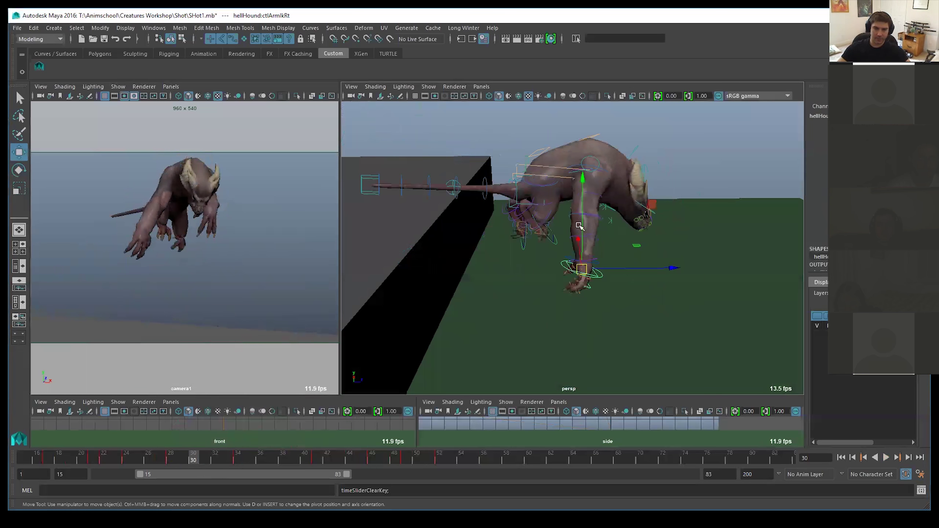
pyautogui.moveTo(582, 171); pyautogui.dragTo(583, 160)
pyautogui.moveTo(212, 456); pyautogui.dragTo(240, 454)
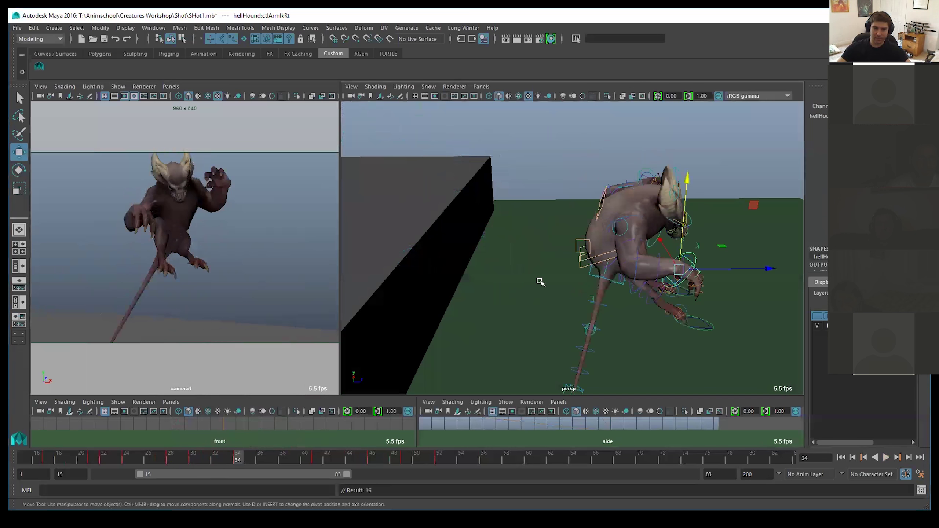
pyautogui.moveTo(689, 182); pyautogui.dragTo(685, 202)
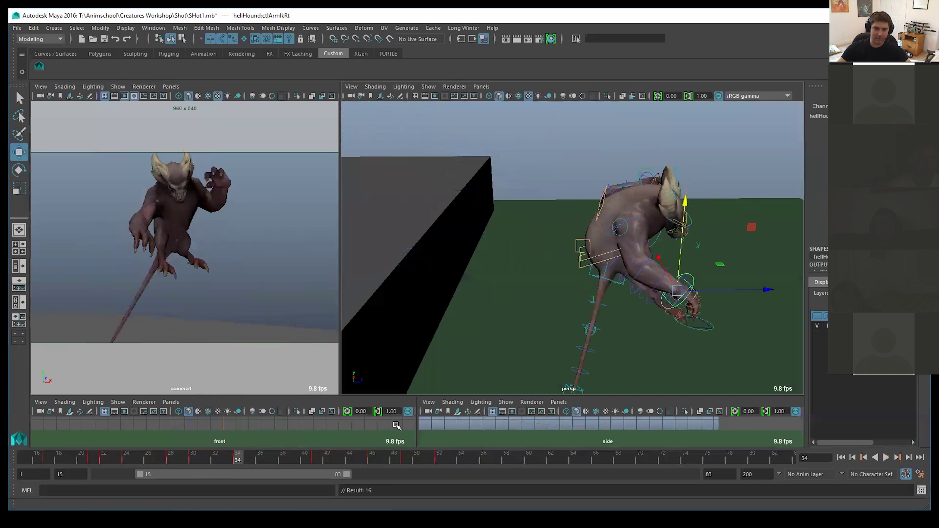
# At frame 37, raise the right-arm IK control to bend the arm upward and rotate the hand
pyautogui.moveTo(242, 459); pyautogui.dragTo(276, 455)
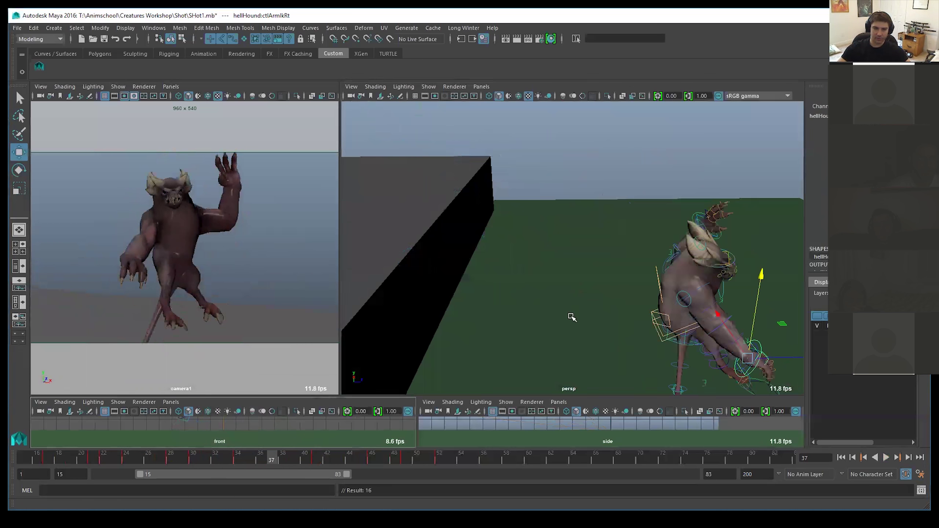
pyautogui.keyDown('alt'); pyautogui.moveTo(703, 326); pyautogui.dragTo(554, 244, button='middle'); pyautogui.keyUp('alt')
pyautogui.moveTo(598, 188); pyautogui.dragTo(571, 148)
pyautogui.press('e')
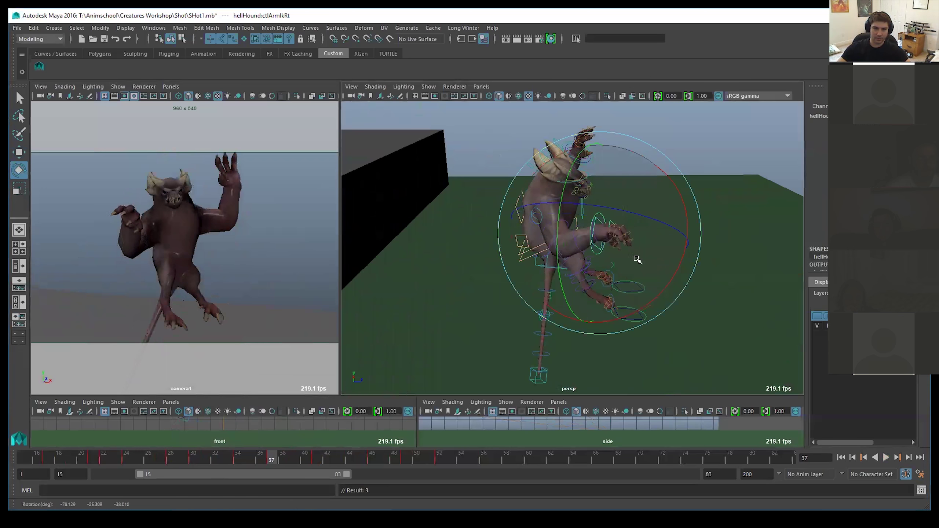
pyautogui.keyDown('alt'); pyautogui.moveTo(676, 291); pyautogui.dragTo(544, 291); pyautogui.keyUp('alt')
pyautogui.keyDown('alt'); pyautogui.moveTo(730, 190); pyautogui.dragTo(667, 226, button='middle'); pyautogui.keyUp('alt')
pyautogui.moveTo(690, 210); pyautogui.dragTo(621, 136)
# Raise the right-arm IK control at frame 41, adjust the hand's rotation, and check the motion through frame 52
pyautogui.click(315, 457)
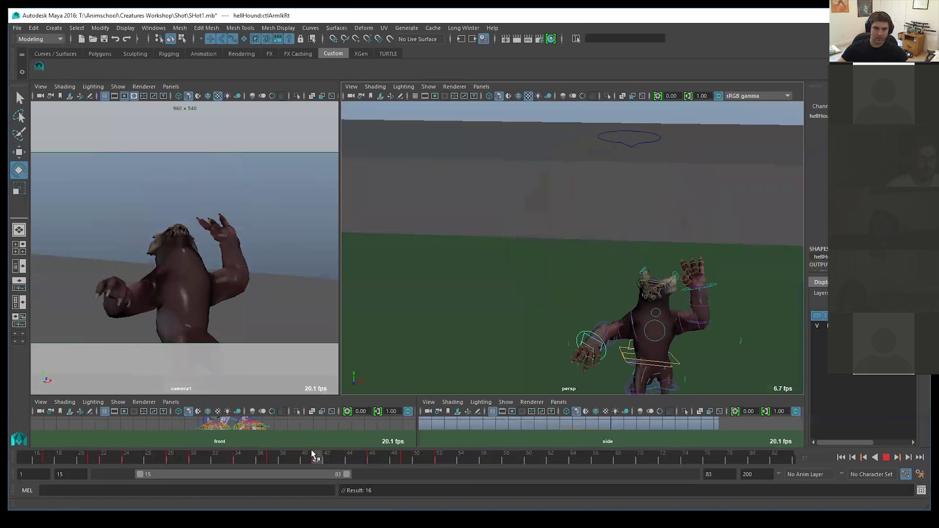
pyautogui.press('w')
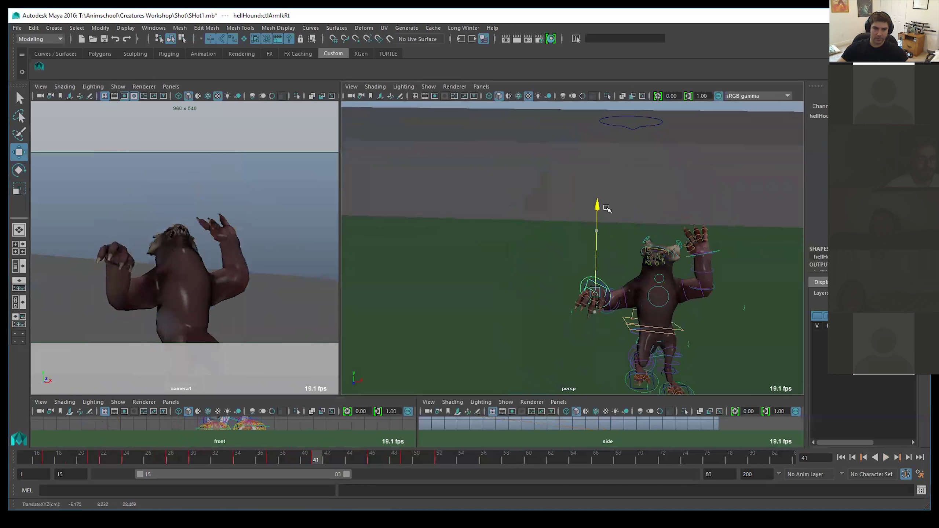
pyautogui.press('e')
pyautogui.hotkey('alt', 'v')
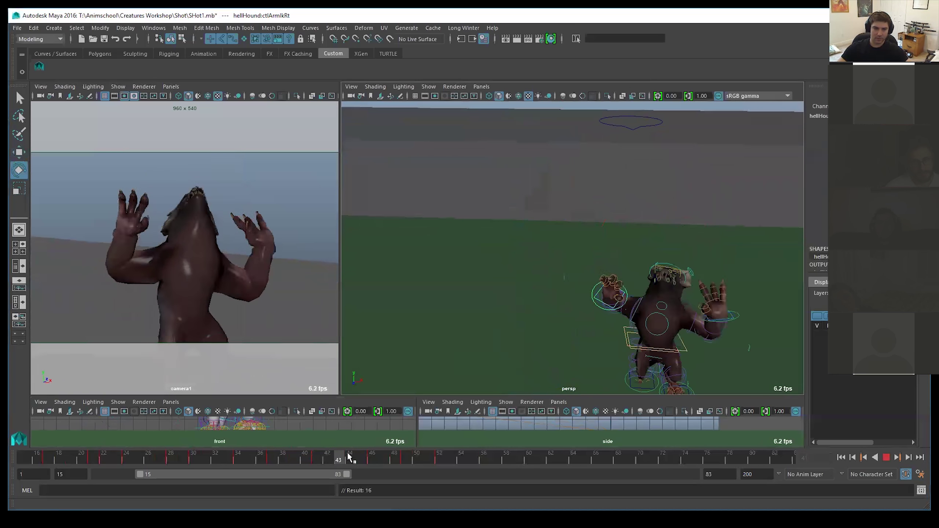
pyautogui.hotkey('alt', 'v')
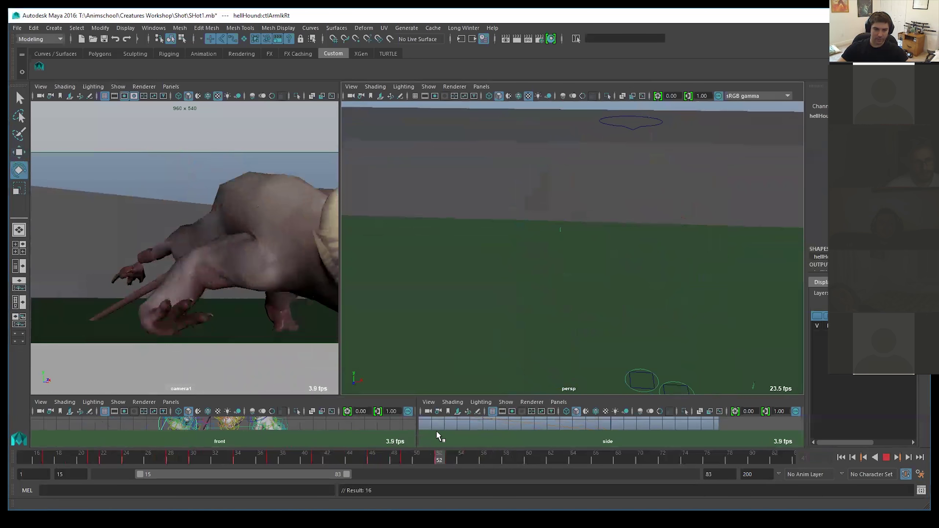
# At frame 52, move the right-arm IK control forward under the head and rotate the hand flat toward the ground
pyautogui.press('f')
pyautogui.keyDown('alt'); pyautogui.moveTo(544, 275); pyautogui.dragTo(593, 327); pyautogui.keyUp('alt')
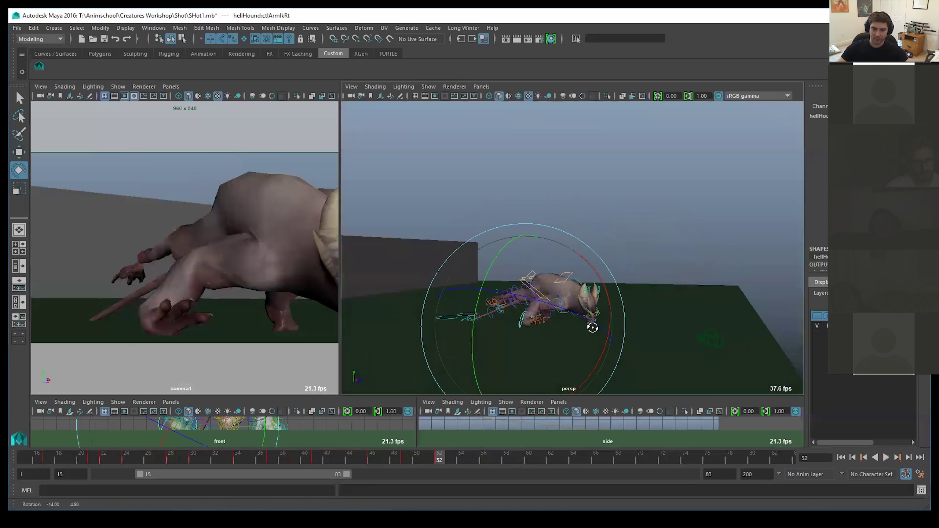
pyautogui.keyDown('alt'); pyautogui.moveTo(593, 327); pyautogui.dragTo(585, 327, button='right'); pyautogui.keyUp('alt')
pyautogui.keyDown('alt'); pyautogui.moveTo(585, 327); pyautogui.dragTo(528, 325, button='middle'); pyautogui.keyUp('alt')
pyautogui.keyDown('alt'); pyautogui.moveTo(529, 326); pyautogui.dragTo(551, 327, button='right'); pyautogui.keyUp('alt')
pyautogui.hotkey('alt', 'v')
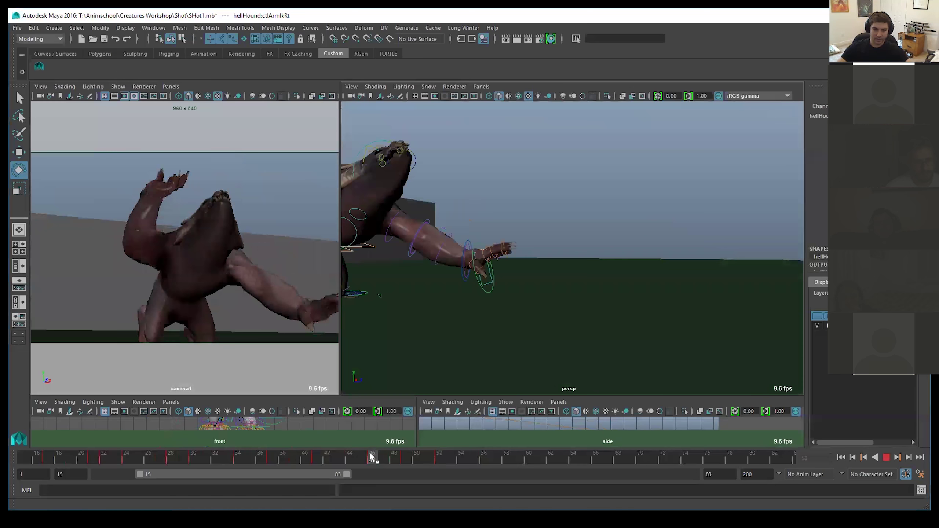
pyautogui.hotkey('alt', 'v')
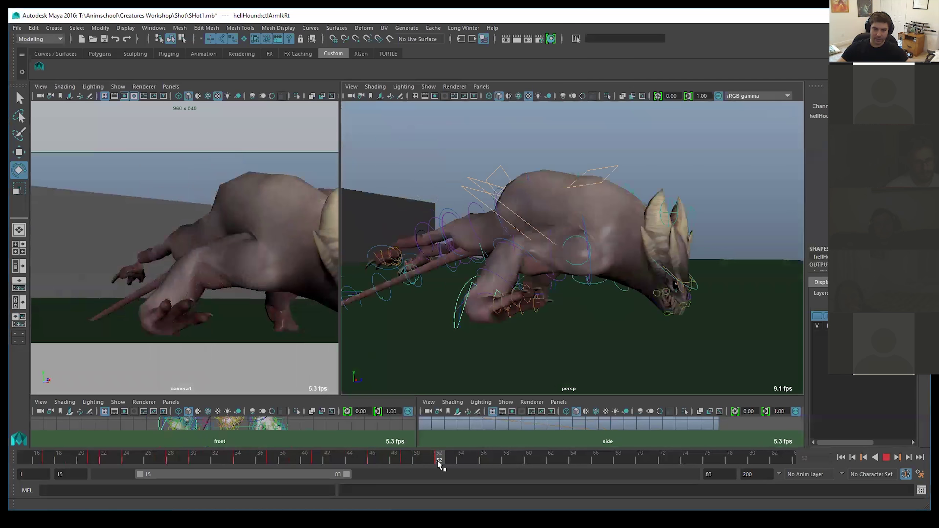
pyautogui.press('w')
pyautogui.moveTo(565, 316); pyautogui.dragTo(707, 325)
pyautogui.press('e')
pyautogui.moveTo(632, 337); pyautogui.dragTo(632, 392)
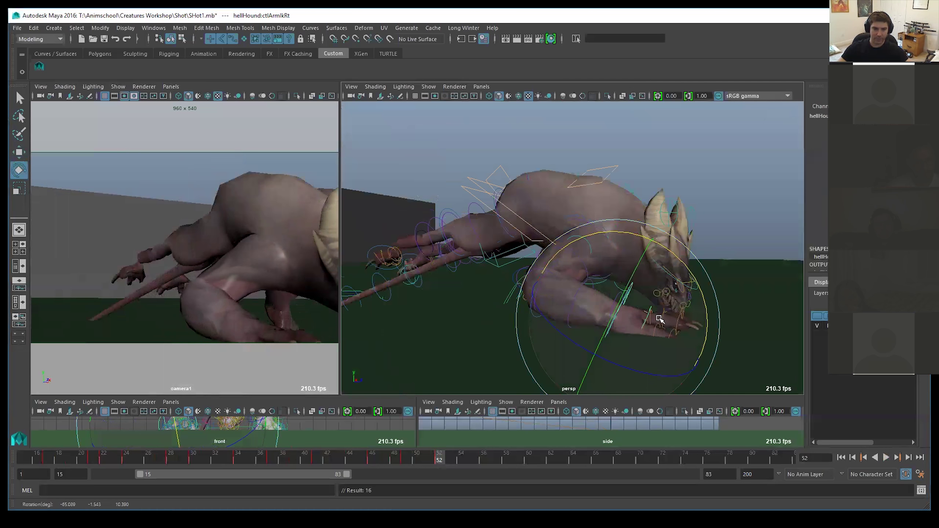
# Key the right shoulder control at frame 53 and check the arm's motion through frame 57
pyautogui.click(406, 459)
pyautogui.hotkey('alt', 'v')
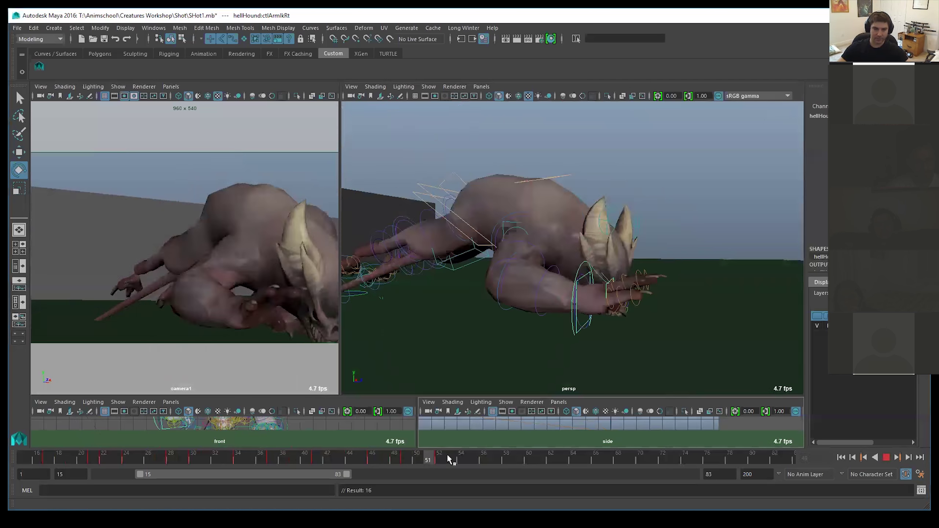
pyautogui.moveTo(419, 439); pyautogui.dragTo(436, 436)
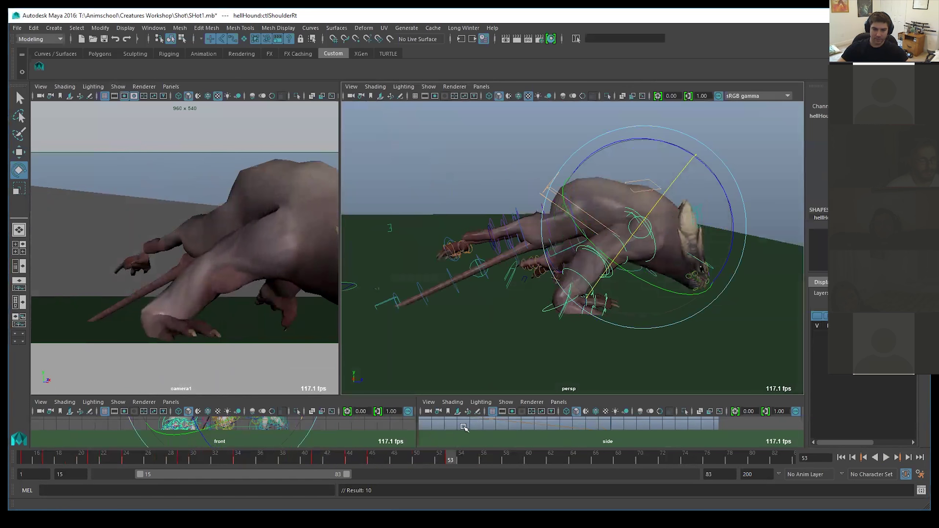
pyautogui.click(460, 458)
pyautogui.moveTo(461, 461); pyautogui.dragTo(473, 462)
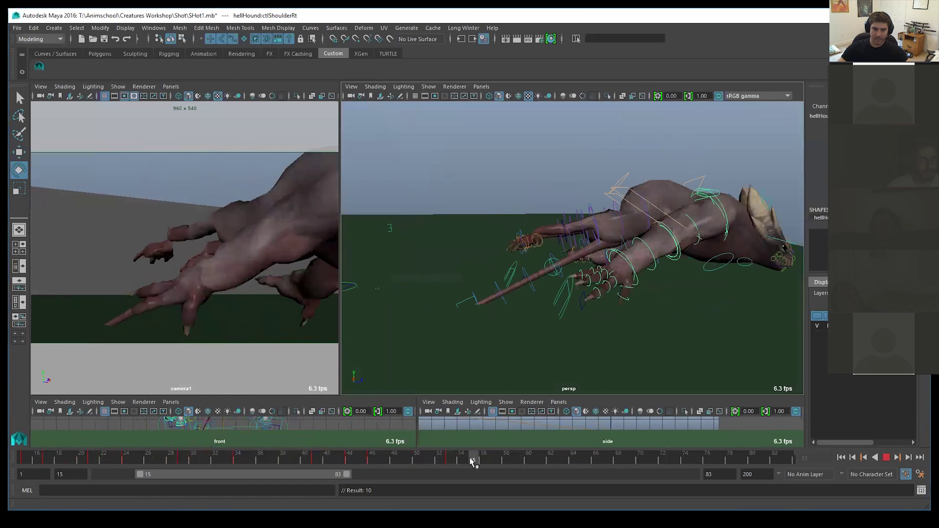
pyautogui.hotkey('alt', 'v')
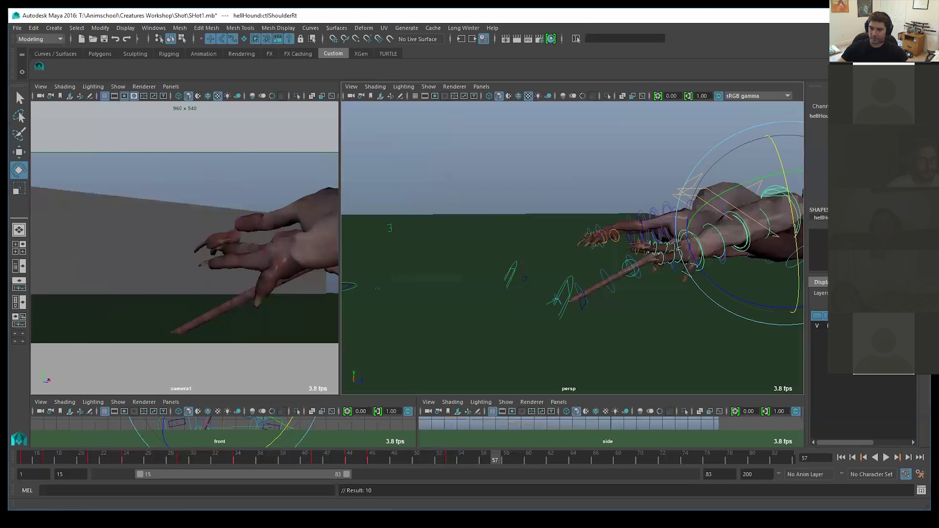
# At frame 55, rotate the right-arm IK control to angle the hand downward and adjust its position
pyautogui.click(571, 284)
pyautogui.moveTo(497, 459); pyautogui.dragTo(474, 461)
pyautogui.moveTo(647, 308); pyautogui.dragTo(570, 380)
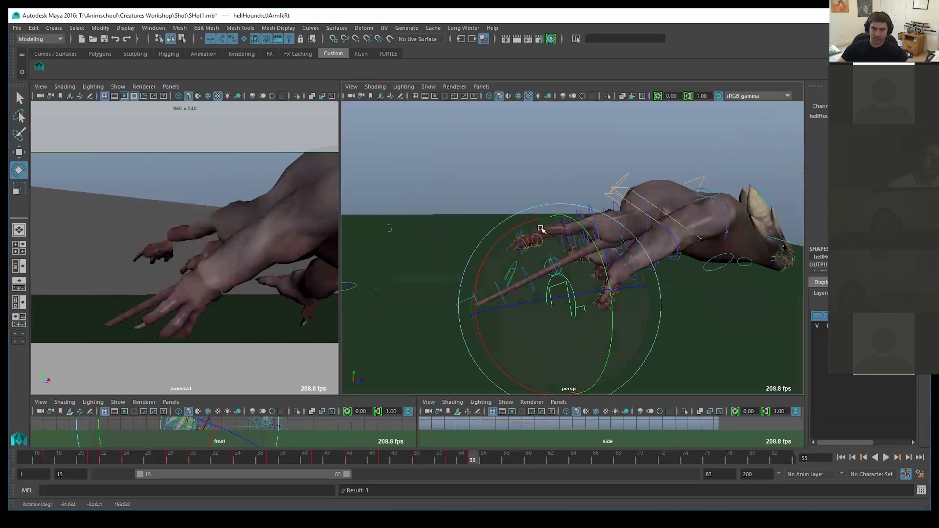
pyautogui.moveTo(540, 226); pyautogui.dragTo(760, 299)
pyautogui.press('w')
pyautogui.moveTo(680, 214); pyautogui.dragTo(766, 310)
pyautogui.press('e')
pyautogui.press('w')
pyautogui.moveTo(738, 283); pyautogui.dragTo(721, 282)
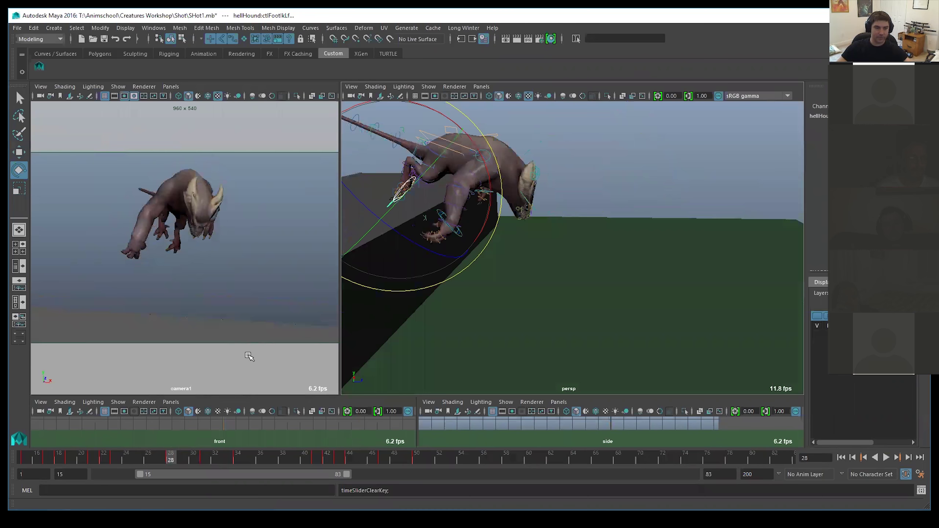
# At frame 34, raise the left-foot IK control, rotate the foot, and set a key
pyautogui.moveTo(212, 458); pyautogui.dragTo(236, 459)
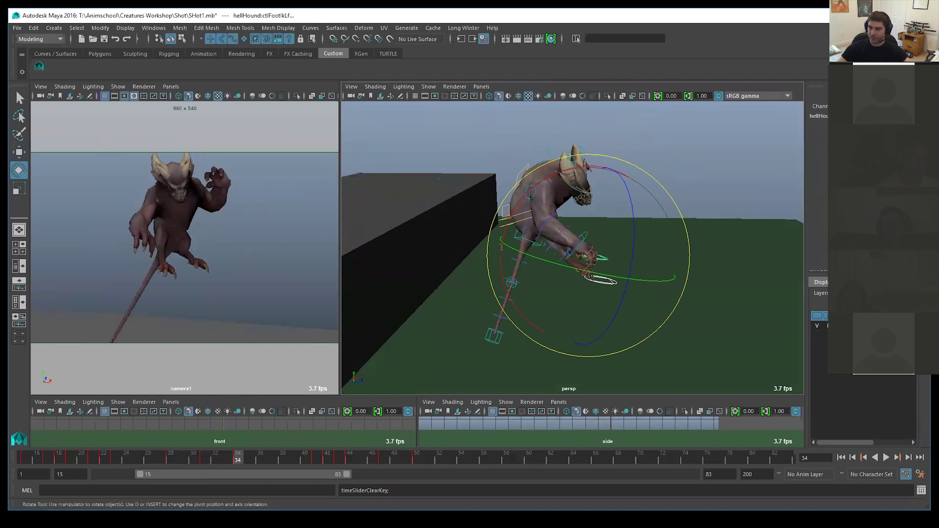
pyautogui.press('w')
pyautogui.keyDown('alt'); pyautogui.moveTo(577, 156); pyautogui.dragTo(625, 137); pyautogui.keyUp('alt')
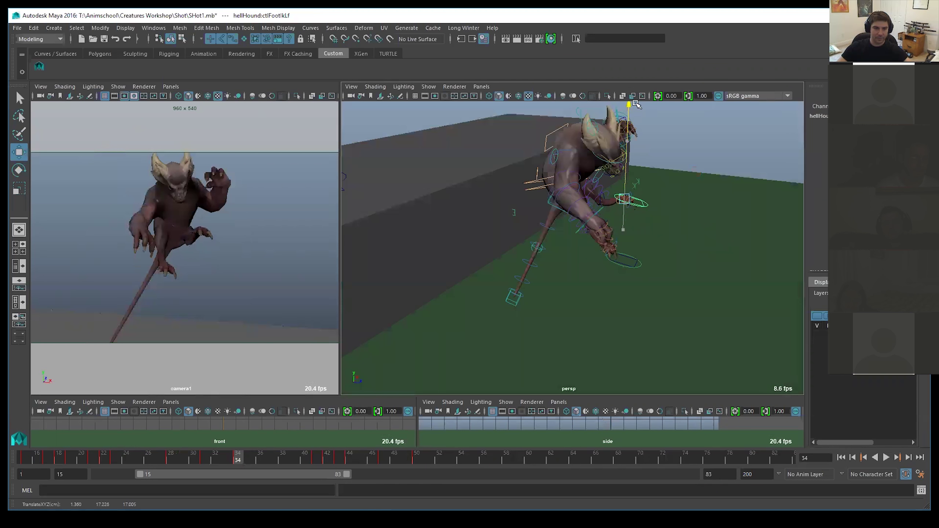
pyautogui.press('e')
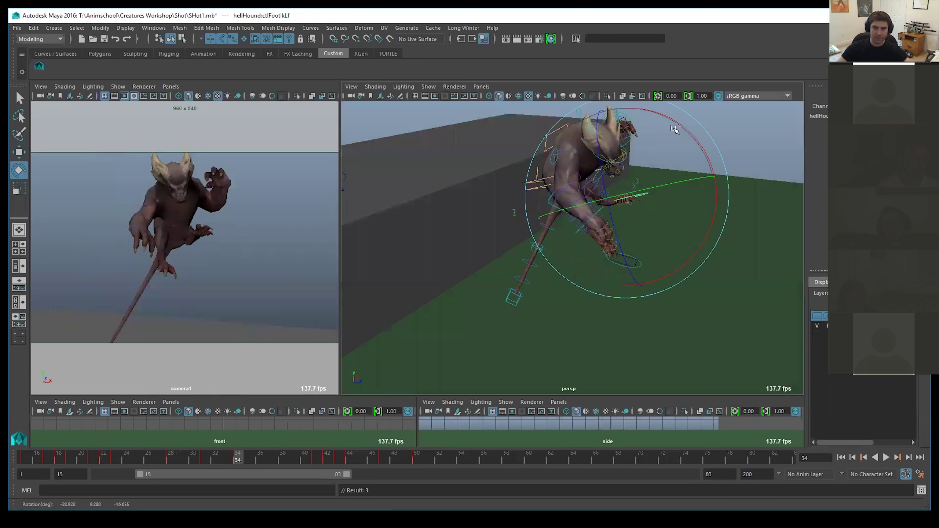
pyautogui.press('s')
# Move the left-foot IK control upward and back at frame 38, and prepare to rotate the foot
pyautogui.moveTo(243, 461); pyautogui.dragTo(283, 459)
pyautogui.keyDown('alt'); pyautogui.moveTo(554, 268); pyautogui.dragTo(456, 192, button='middle'); pyautogui.keyUp('alt')
pyautogui.keyDown('alt'); pyautogui.moveTo(455, 193); pyautogui.dragTo(656, 205, button='right'); pyautogui.keyUp('alt')
pyautogui.press('w')
pyautogui.moveTo(661, 251); pyautogui.dragTo(622, 218)
pyautogui.press('e')
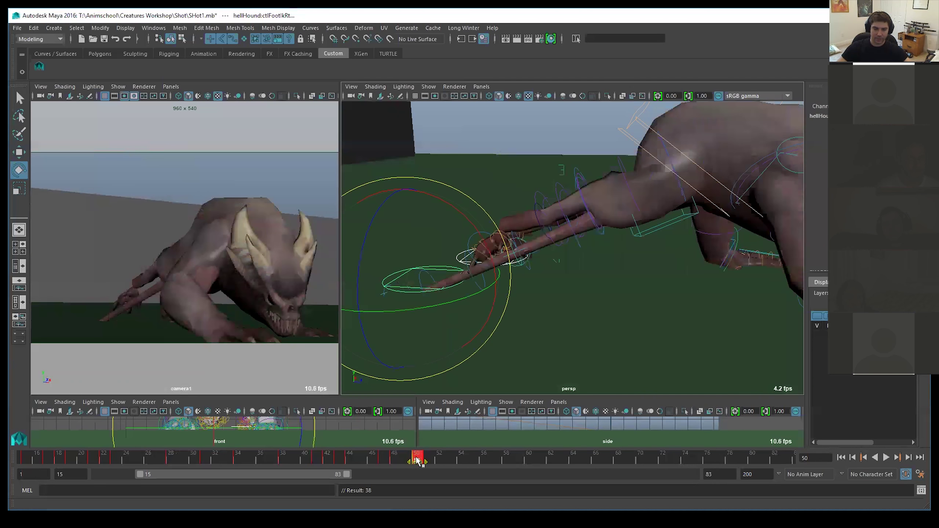
# Set a key on the left-foot IK control at frame 53
pyautogui.moveTo(417, 459); pyautogui.dragTo(451, 459)
pyautogui.click(450, 460)
pyautogui.keyDown('alt'); pyautogui.moveTo(548, 276); pyautogui.dragTo(572, 281); pyautogui.keyUp('alt')
pyautogui.keyDown('alt'); pyautogui.moveTo(573, 281); pyautogui.dragTo(514, 283, button='right'); pyautogui.keyUp('alt')
pyautogui.press('w')
pyautogui.keyDown('alt'); pyautogui.moveTo(514, 284); pyautogui.dragTo(732, 273); pyautogui.keyUp('alt')
pyautogui.press('s')
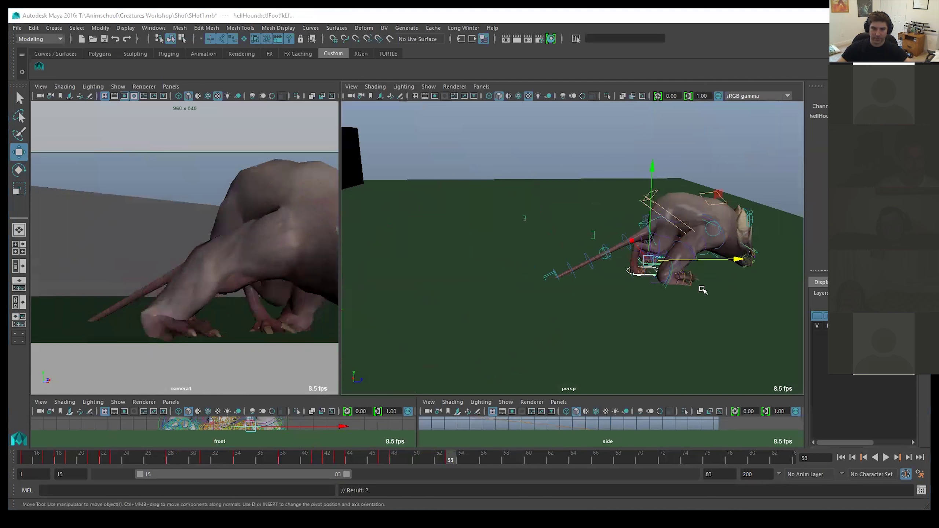
# At frame 53, raise the left-foot IK control, rotate the foot so its toes point down, and shift it backward
pyautogui.keyDown('alt'); pyautogui.moveTo(702, 290); pyautogui.dragTo(557, 291, button='middle'); pyautogui.keyUp('alt')
pyautogui.moveTo(508, 172); pyautogui.dragTo(507, 156)
pyautogui.press('e')
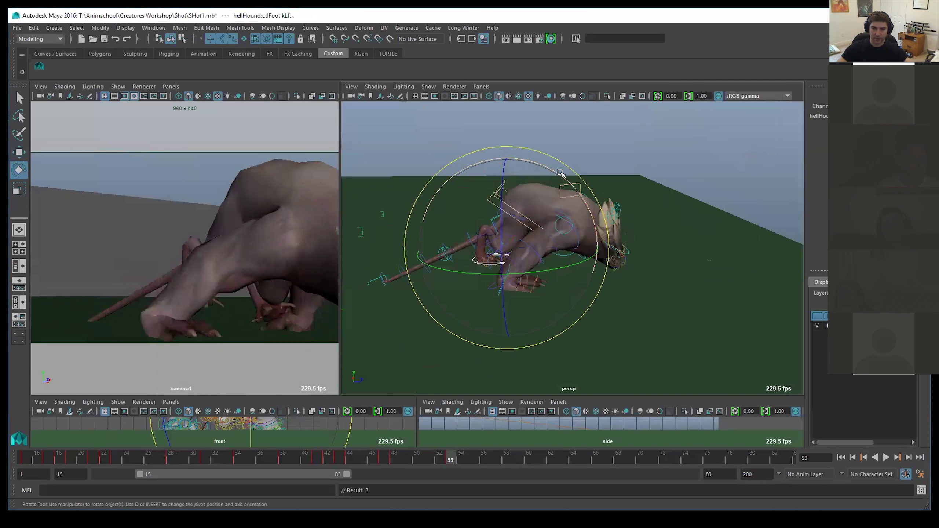
pyautogui.moveTo(558, 173); pyautogui.dragTo(614, 284)
pyautogui.press('w')
pyautogui.moveTo(510, 247); pyautogui.dragTo(481, 244)
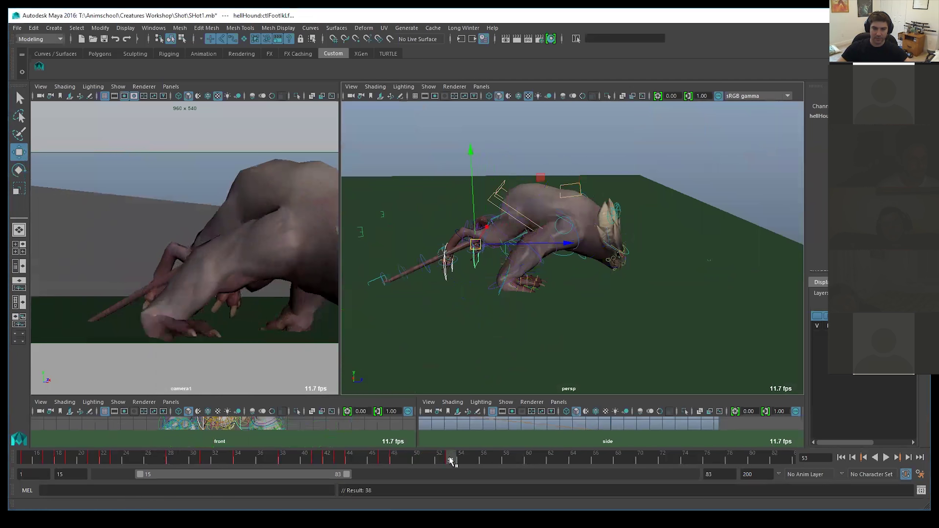
# At frame 51, raise the left-foot IK control, move it back, rotate the toes downward, and set a key
pyautogui.hotkey('alt', 'v')
pyautogui.moveTo(393, 415); pyautogui.dragTo(428, 458)
pyautogui.moveTo(591, 167); pyautogui.dragTo(594, 151)
pyautogui.moveTo(682, 244); pyautogui.dragTo(662, 244)
pyautogui.press('e')
pyautogui.moveTo(601, 163); pyautogui.dragTo(677, 320)
pyautogui.press('s')
# Raise the left-foot IK control further at frame 53
pyautogui.moveTo(436, 459); pyautogui.dragTo(453, 458)
pyautogui.keyDown('alt'); pyautogui.moveTo(752, 295); pyautogui.dragTo(676, 305, button='middle'); pyautogui.keyUp('alt')
pyautogui.press('w')
pyautogui.moveTo(610, 163); pyautogui.dragTo(618, 135)
# At frame 60, lower the left-foot IK control and move it forward, and play back the animation from frame 15 to 60
pyautogui.moveTo(463, 458); pyautogui.dragTo(528, 458)
pyautogui.keyDown('alt'); pyautogui.moveTo(591, 272); pyautogui.dragTo(522, 281, button='middle'); pyautogui.keyUp('alt')
pyautogui.keyDown('alt'); pyautogui.moveTo(636, 246); pyautogui.dragTo(803, 256); pyautogui.keyUp('alt')
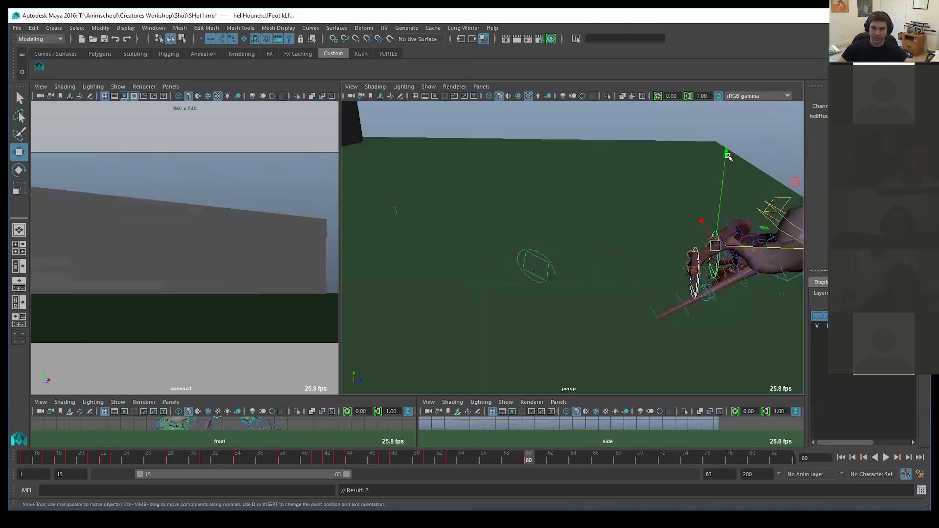
pyautogui.moveTo(728, 160); pyautogui.dragTo(727, 191)
pyautogui.moveTo(776, 280); pyautogui.dragTo(807, 281)
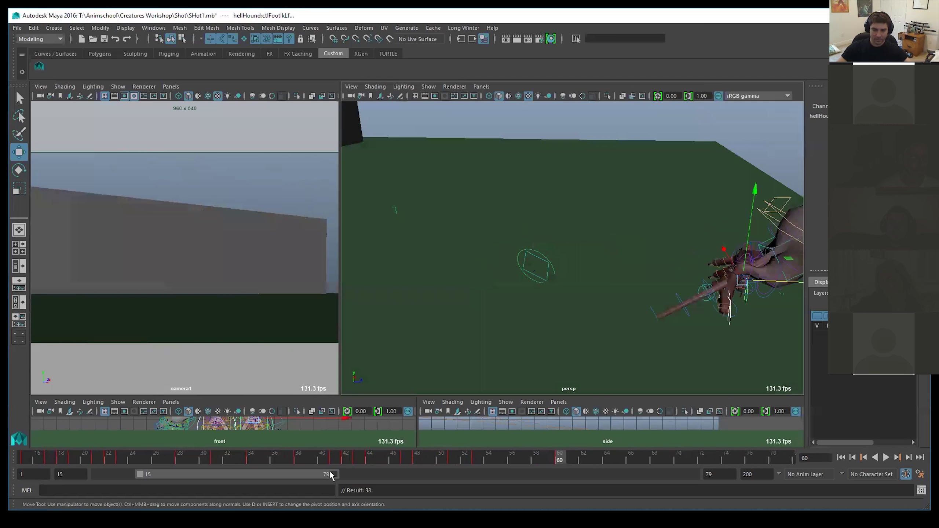
pyautogui.click(887, 458)
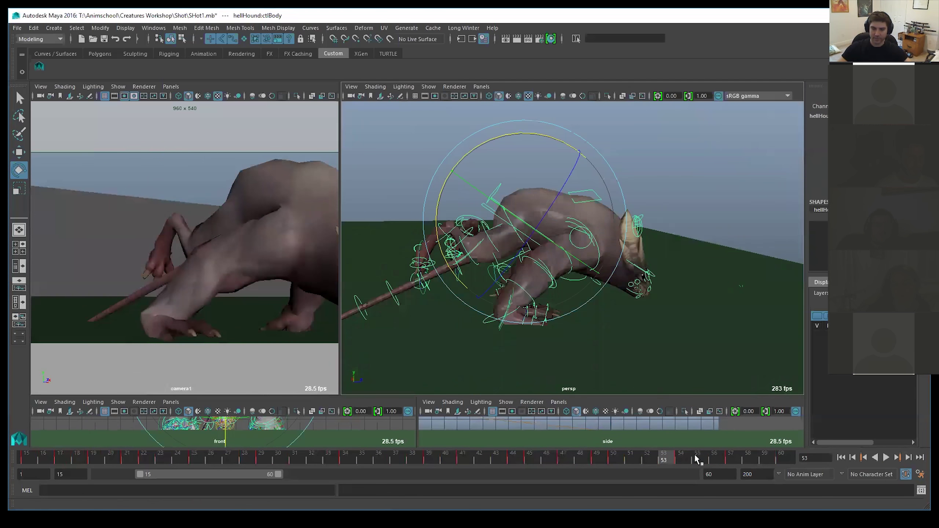
# At frame 54, lower the body control and move it back to about Y 4.05, Z 47.7
pyautogui.click(682, 457)
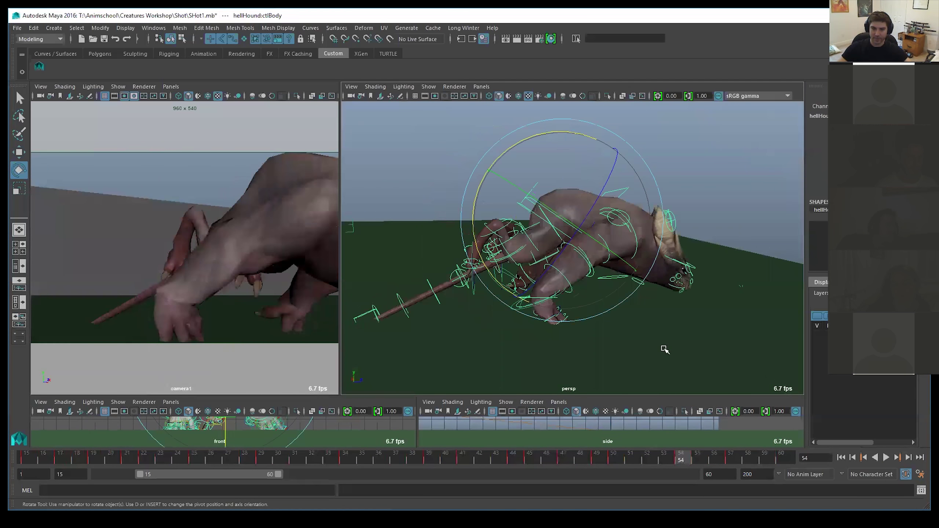
pyautogui.press('w')
pyautogui.moveTo(561, 129); pyautogui.dragTo(562, 147)
pyautogui.moveTo(651, 235); pyautogui.dragTo(624, 233)
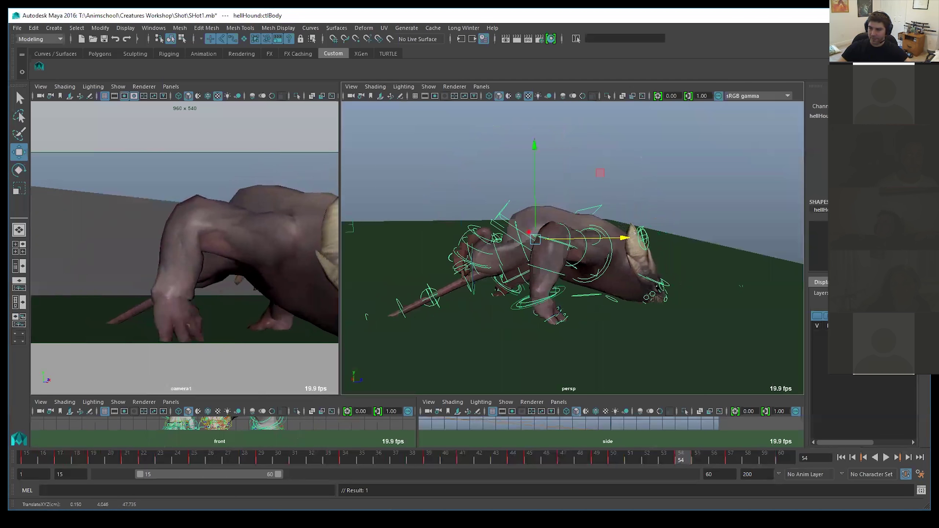
# Key the hips control at frame 50, rotate the hips to lift the tail at frame 54, and key that pose
pyautogui.click(500, 215)
pyautogui.press('e')
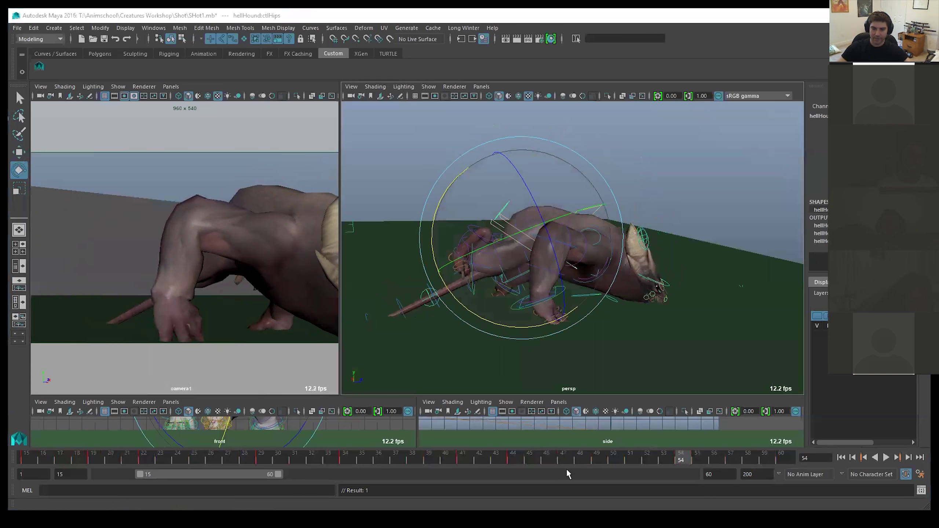
pyautogui.moveTo(625, 458); pyautogui.dragTo(616, 455)
pyautogui.press('s')
pyautogui.click(683, 457)
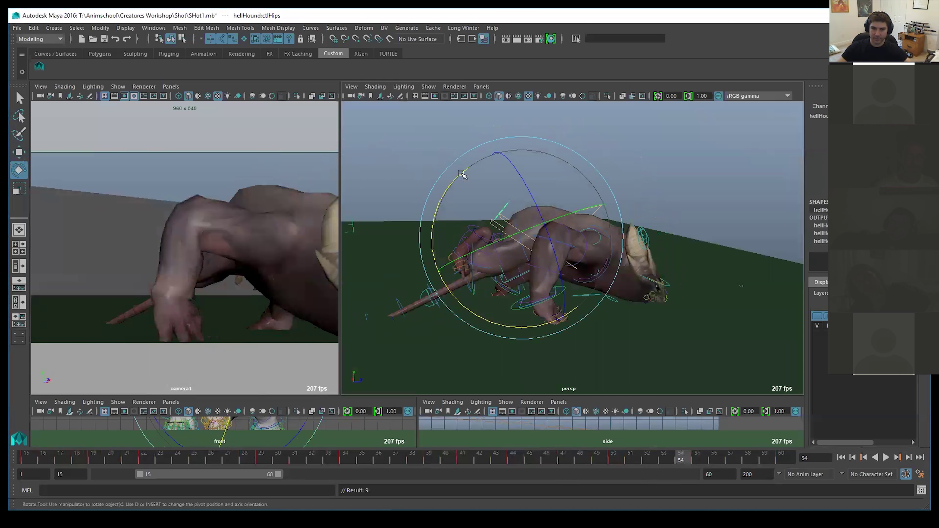
pyautogui.moveTo(476, 168); pyautogui.dragTo(576, 185)
pyautogui.press('s')
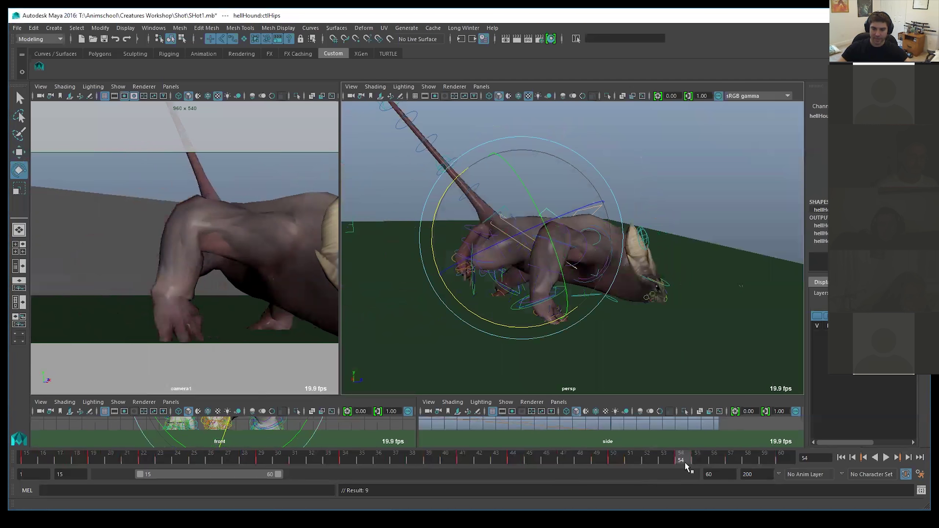
# Rotate the hips control at frame 60, set a key, and check the motion back toward frame 54
pyautogui.moveTo(686, 460); pyautogui.dragTo(815, 445)
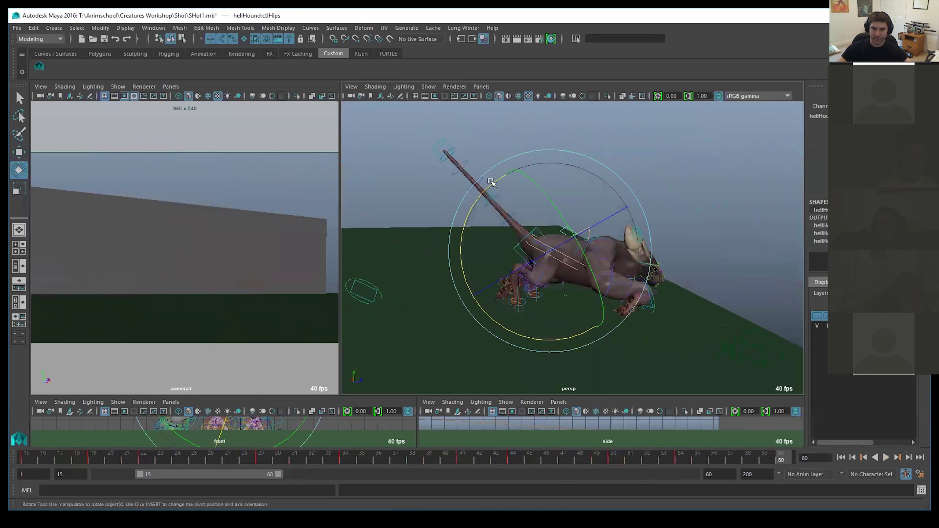
pyautogui.moveTo(468, 267); pyautogui.dragTo(487, 281)
pyautogui.press('s')
pyautogui.moveTo(781, 458); pyautogui.dragTo(685, 408)
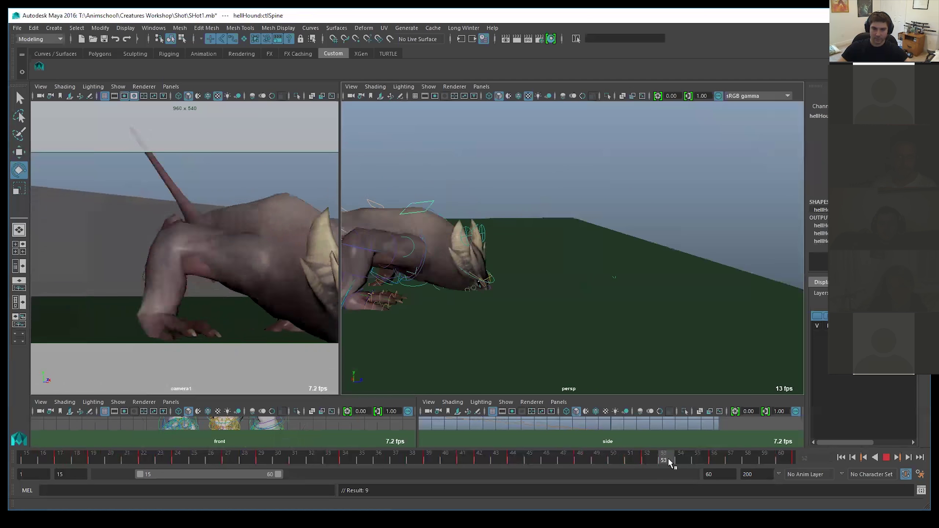
# At frame 56, rotate the spine control to lift the upper body and raise the body control
pyautogui.moveTo(668, 458); pyautogui.dragTo(711, 456)
pyautogui.keyDown('alt'); pyautogui.moveTo(654, 287); pyautogui.dragTo(539, 272); pyautogui.keyUp('alt')
pyautogui.keyDown('alt'); pyautogui.moveTo(539, 273); pyautogui.dragTo(577, 268, button='middle'); pyautogui.keyUp('alt')
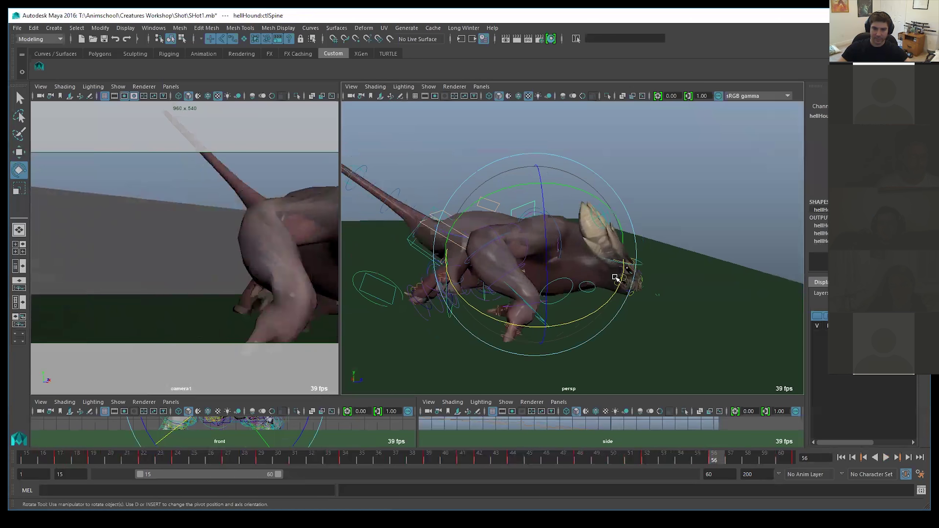
pyautogui.keyDown('alt'); pyautogui.moveTo(518, 278); pyautogui.dragTo(562, 283, button='right'); pyautogui.keyUp('alt')
pyautogui.keyDown('alt'); pyautogui.moveTo(562, 283); pyautogui.dragTo(549, 298, button='middle'); pyautogui.keyUp('alt')
pyautogui.press('w')
pyautogui.moveTo(521, 201); pyautogui.dragTo(528, 166)
pyautogui.press('e')
pyautogui.moveTo(602, 202); pyautogui.dragTo(614, 173)
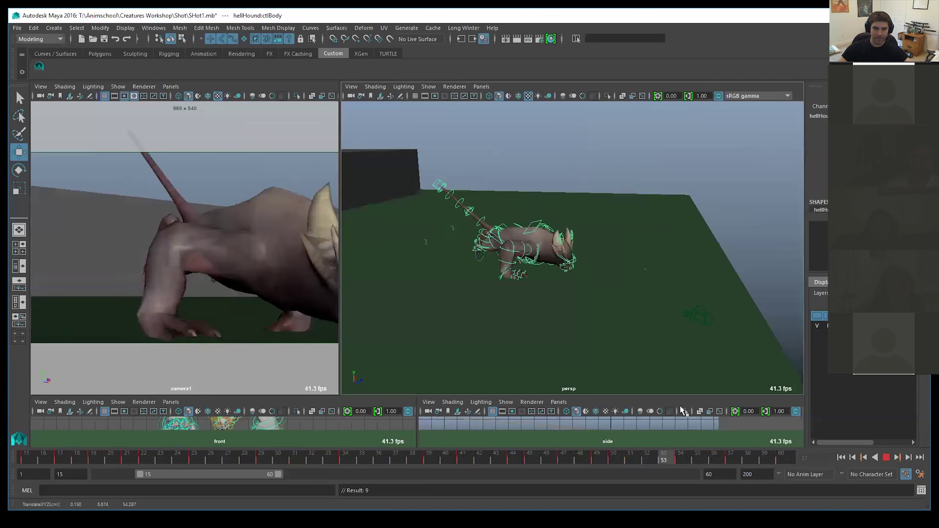
# Play back the leap and adjust the spine control's rotation at frames 48 and 52
pyautogui.press('Escape')
pyautogui.click(886, 457)
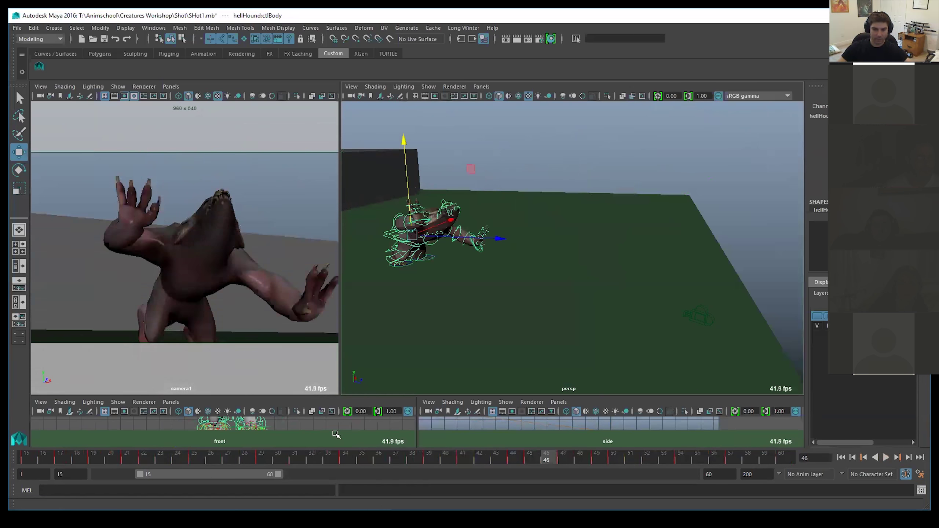
pyautogui.moveTo(271, 450); pyautogui.dragTo(552, 443)
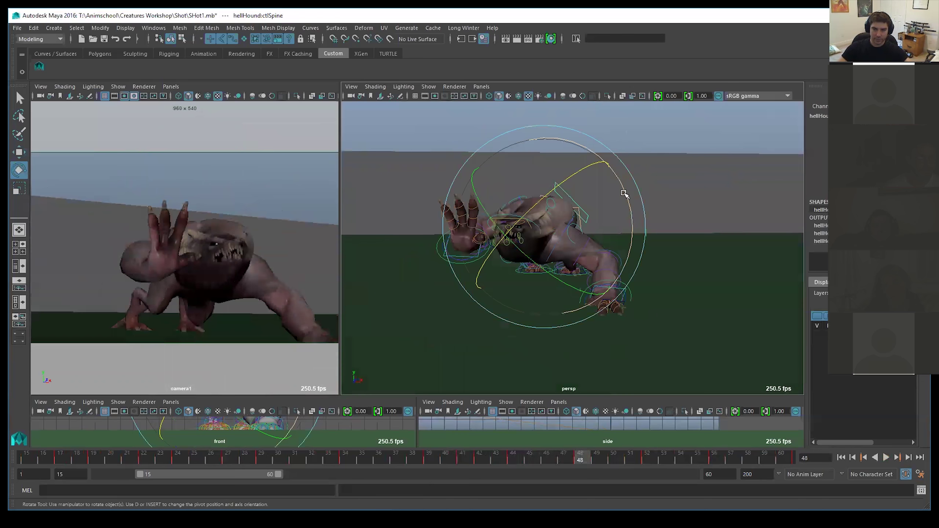
pyautogui.moveTo(624, 193); pyautogui.dragTo(629, 201)
pyautogui.moveTo(629, 451); pyautogui.dragTo(646, 453)
pyautogui.moveTo(593, 184); pyautogui.dragTo(583, 181)
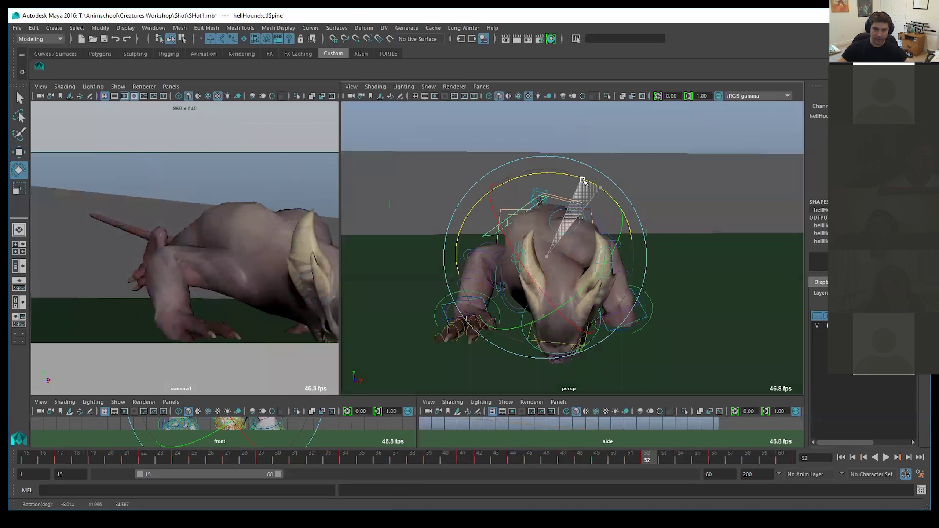
# Rotate the spine control at frame 54 to about -36, -23, -15 degrees and check it in playback
pyautogui.moveTo(652, 462); pyautogui.dragTo(681, 457)
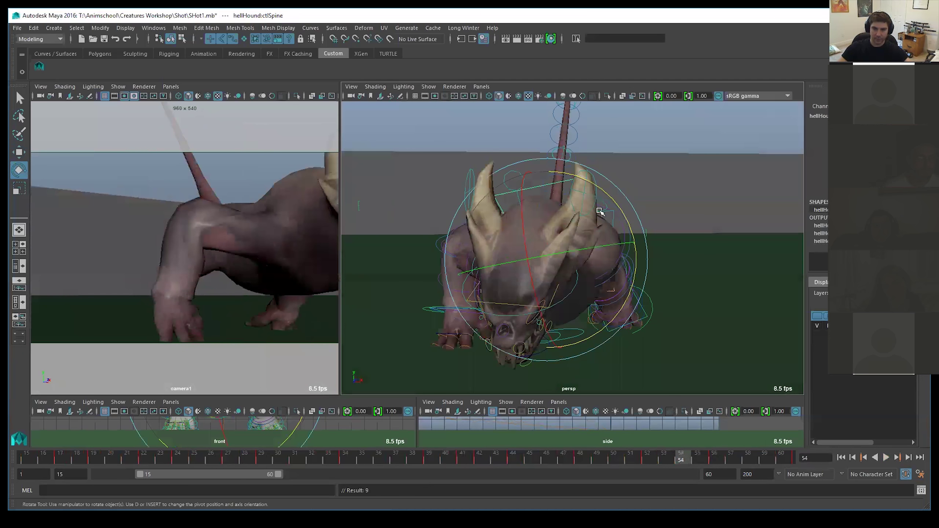
pyautogui.moveTo(597, 187); pyautogui.dragTo(633, 233)
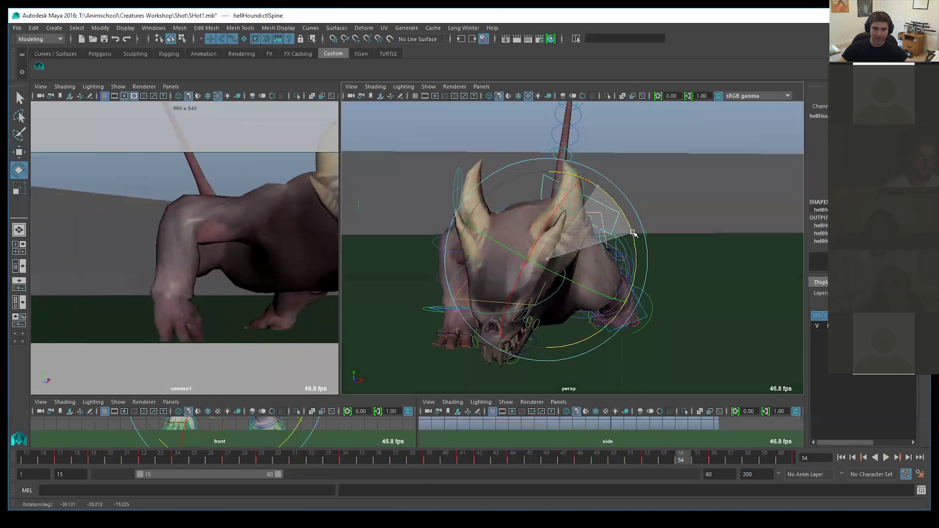
pyautogui.hotkey('alt', 'v')
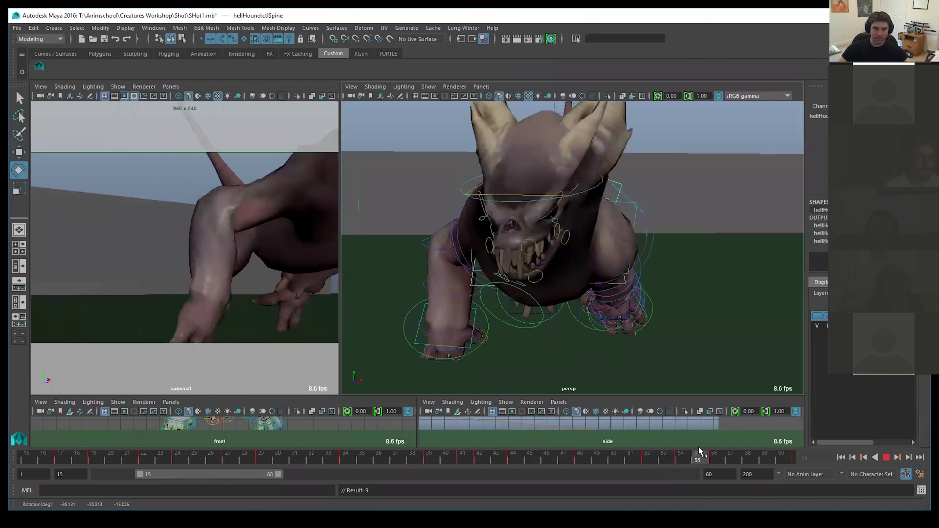
pyautogui.click(682, 448)
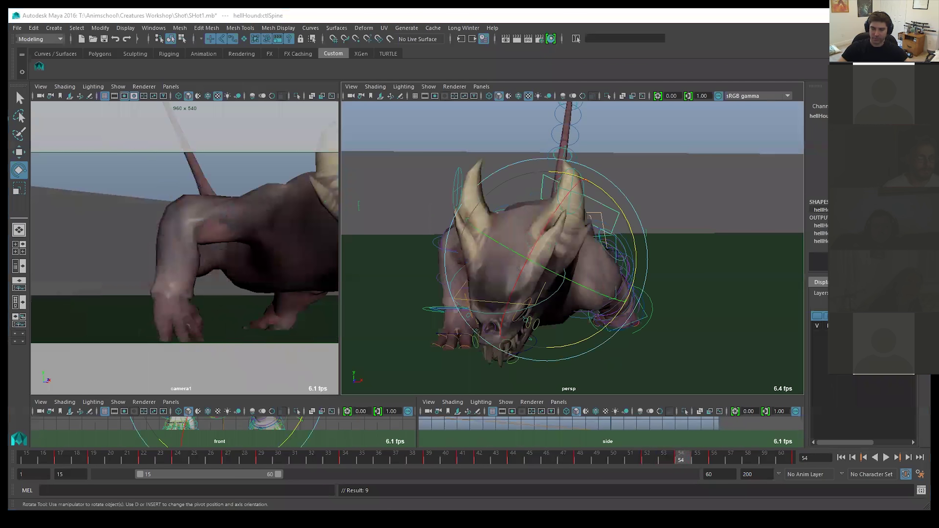
# Clear the right shoulder control's key at frame 55 and check the arm's motion from frame 48
pyautogui.moveTo(674, 460)
pyautogui.mouseDown()
pyautogui.moveTo(594, 447)
pyautogui.moveTo(681, 458)
pyautogui.mouseUp()
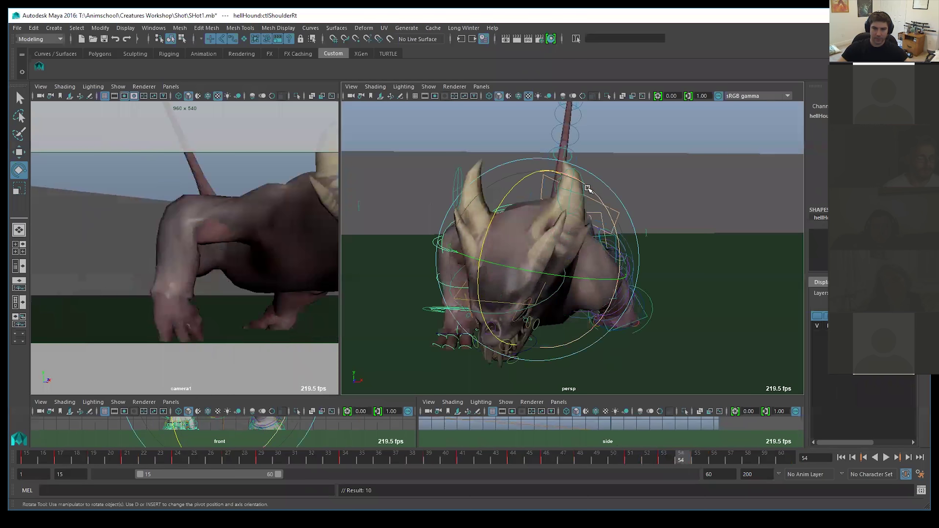
pyautogui.hotkey('alt', 'v')
pyautogui.moveTo(579, 455)
pyautogui.mouseDown()
pyautogui.moveTo(730, 442)
pyautogui.moveTo(682, 451)
pyautogui.moveTo(698, 458)
pyautogui.mouseUp()
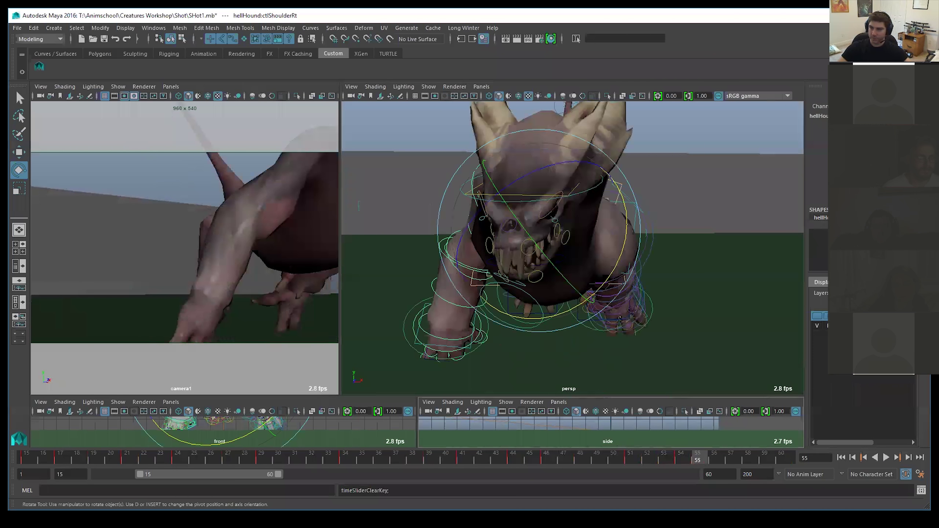
pyautogui.hotkey('ctrl', 'z')
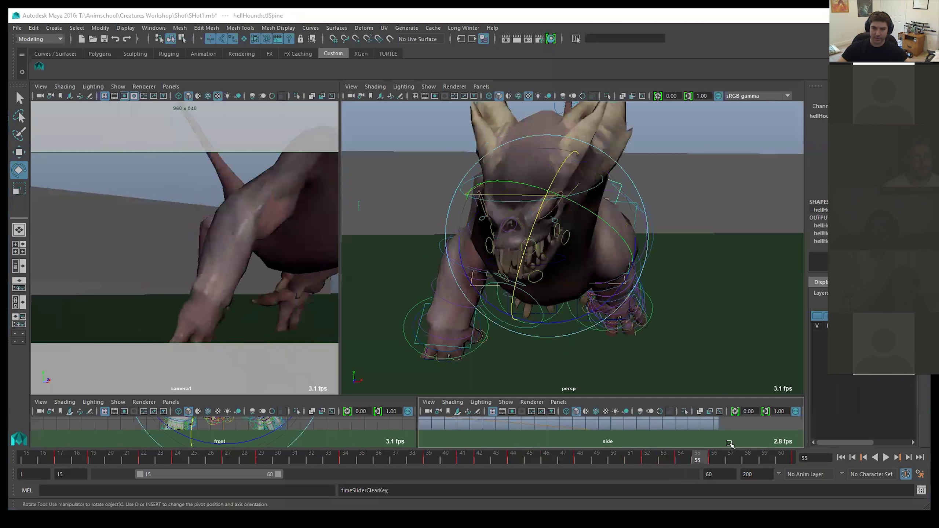
# At frame 56, reposition the right-arm IK control and review the whole leap and landing in playback
pyautogui.click(716, 457)
pyautogui.moveTo(596, 281); pyautogui.dragTo(700, 249)
pyautogui.click(713, 256)
pyautogui.press('w')
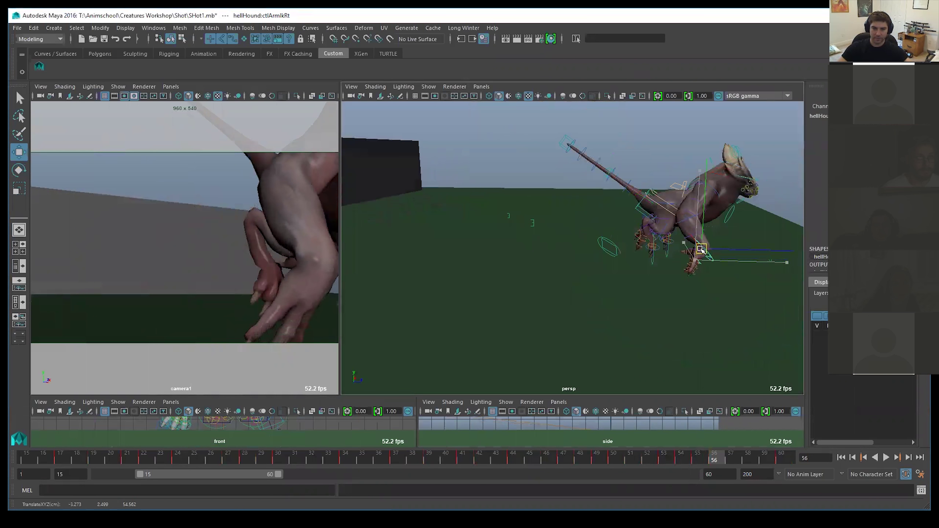
pyautogui.hotkey('alt', 'v')
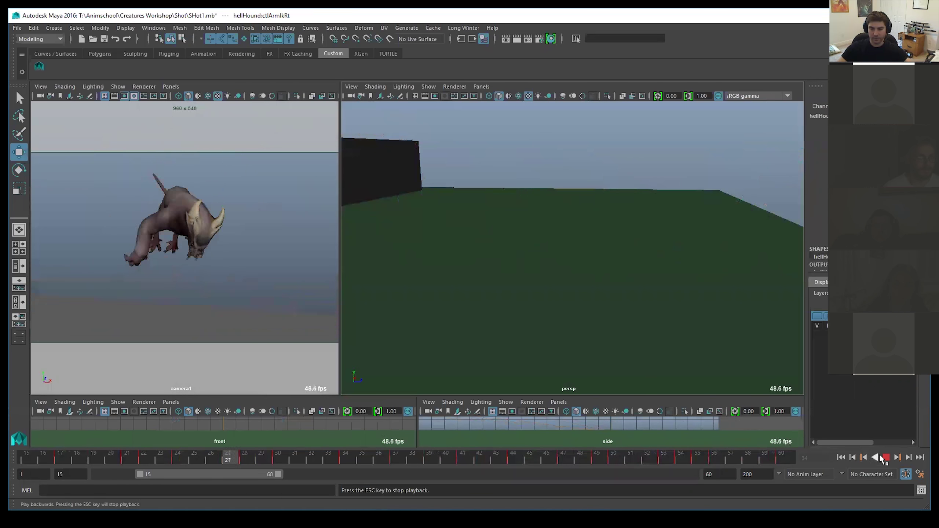
pyautogui.moveTo(485, 451); pyautogui.dragTo(610, 446)
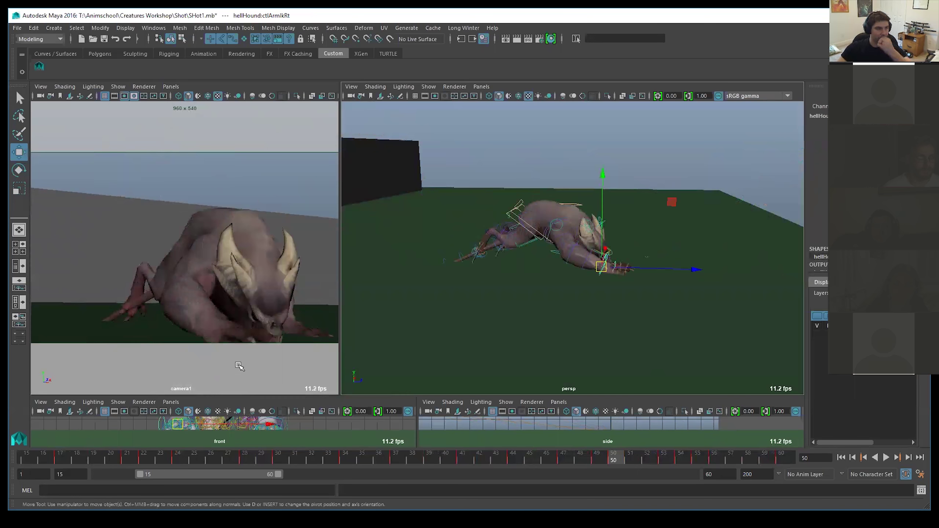
pyautogui.hotkey('alt', 'v')
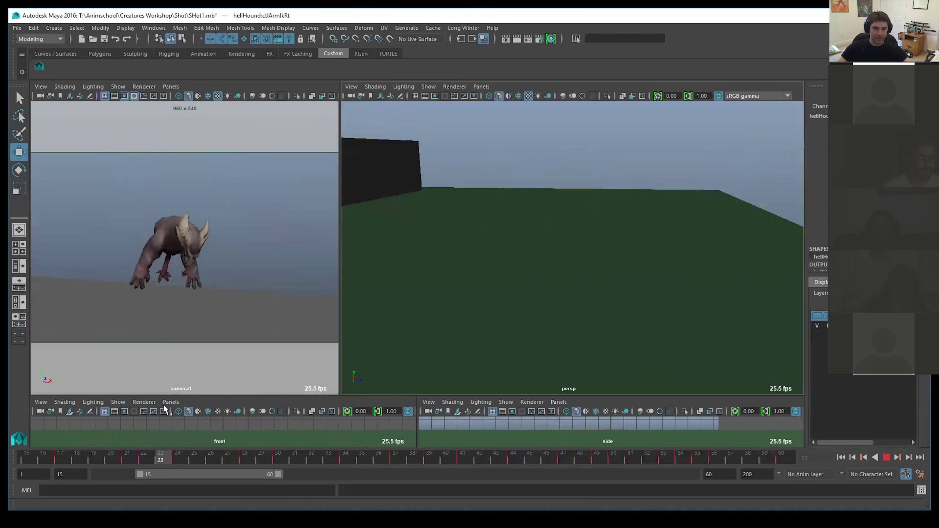
pyautogui.hotkey('alt', 'v')
# Select the tail controls at frame 15 and rotate them to bend the tail for the starting pose
pyautogui.scroll(-3, 503, 250)
pyautogui.keyDown('alt'); pyautogui.moveTo(503, 250); pyautogui.dragTo(528, 260, button='middle'); pyautogui.keyUp('alt')
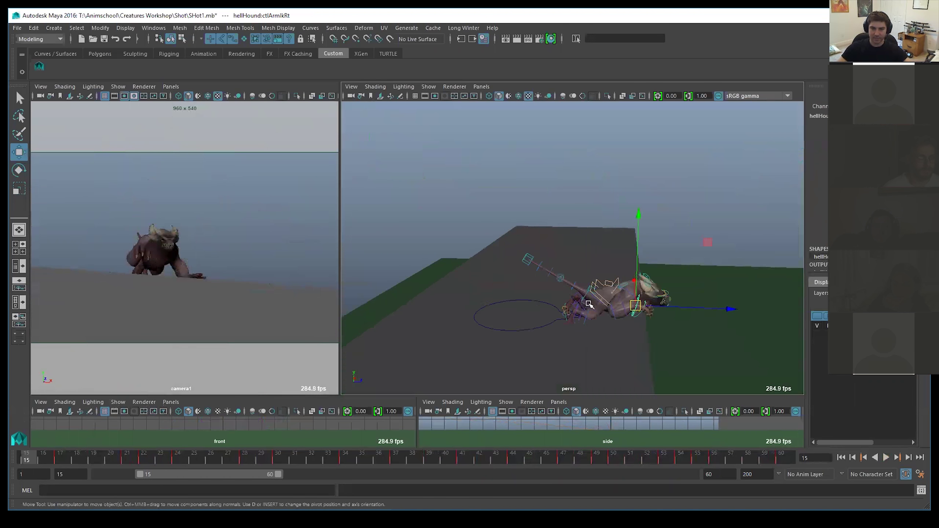
pyautogui.keyDown('alt'); pyautogui.moveTo(528, 260); pyautogui.dragTo(524, 227); pyautogui.keyUp('alt')
pyautogui.scroll(4, 524, 227)
pyautogui.click(16, 28)
pyautogui.click(474, 241)
pyautogui.press('e')
pyautogui.moveTo(549, 202); pyautogui.dragTo(469, 140)
# Rotate the tail controls at frame 26 and set a key
pyautogui.moveTo(29, 455); pyautogui.dragTo(210, 455)
pyautogui.keyDown('alt'); pyautogui.moveTo(639, 291); pyautogui.dragTo(665, 277); pyautogui.keyUp('alt')
pyautogui.moveTo(709, 182); pyautogui.dragTo(705, 178)
pyautogui.moveTo(682, 119); pyautogui.dragTo(706, 143)
pyautogui.press('s')
# At frame 35, rotate the tail controls to swing the tail up behind the body and set a key
pyautogui.moveTo(224, 459); pyautogui.dragTo(362, 457)
pyautogui.keyDown('alt'); pyautogui.moveTo(440, 377); pyautogui.dragTo(431, 243, button='middle'); pyautogui.keyUp('alt')
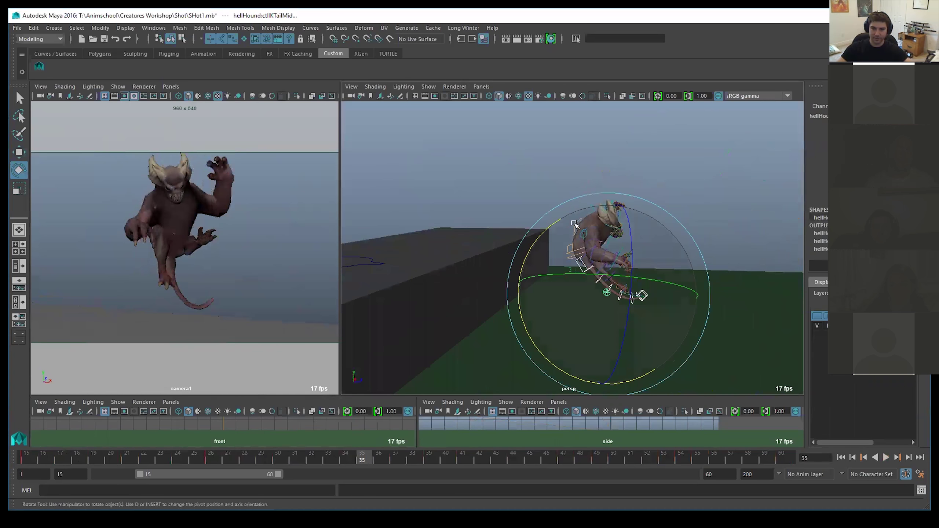
pyautogui.moveTo(547, 228); pyautogui.dragTo(688, 269)
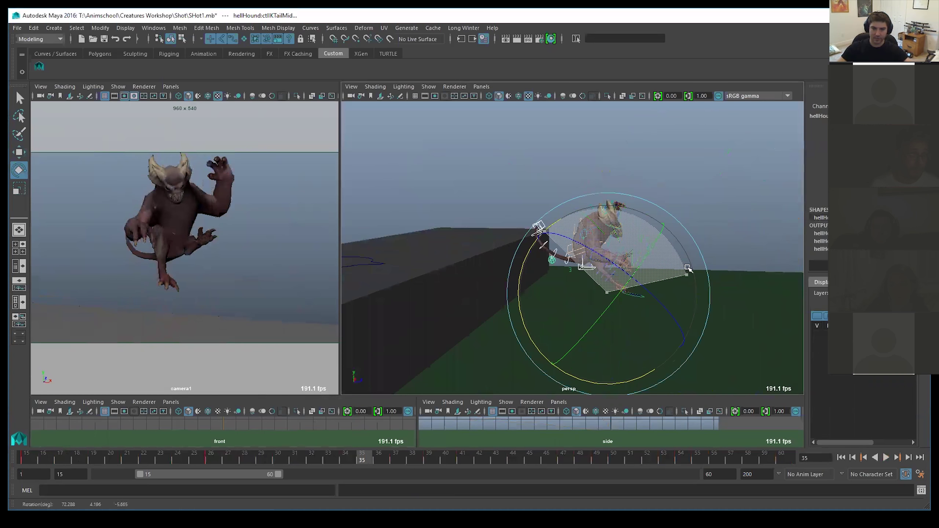
pyautogui.press('s')
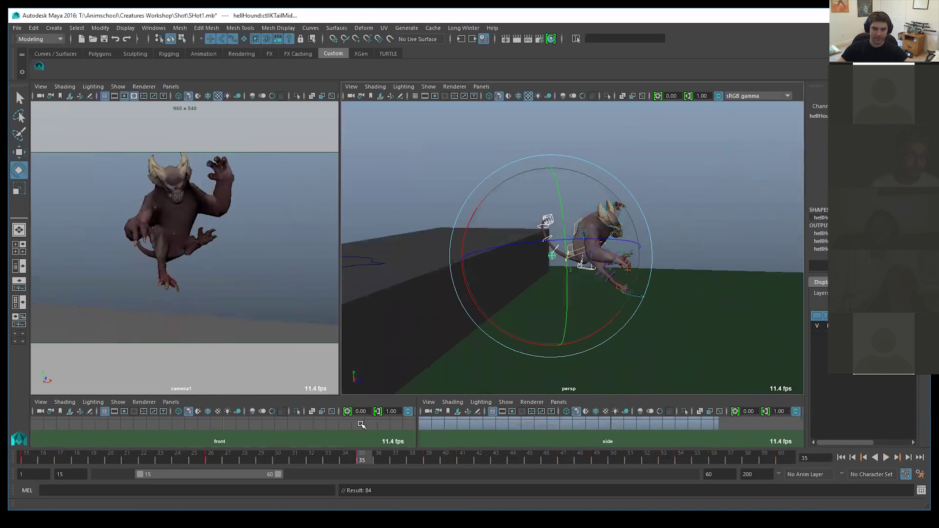
# Rotate the tail controls at frame 43 and play back the tail's motion through the landing
pyautogui.hotkey('alt', 'v')
pyautogui.hotkey('alt', 'v')
pyautogui.keyDown('alt'); pyautogui.moveTo(704, 328); pyautogui.dragTo(773, 341); pyautogui.keyUp('alt')
pyautogui.moveTo(546, 291); pyautogui.dragTo(568, 272)
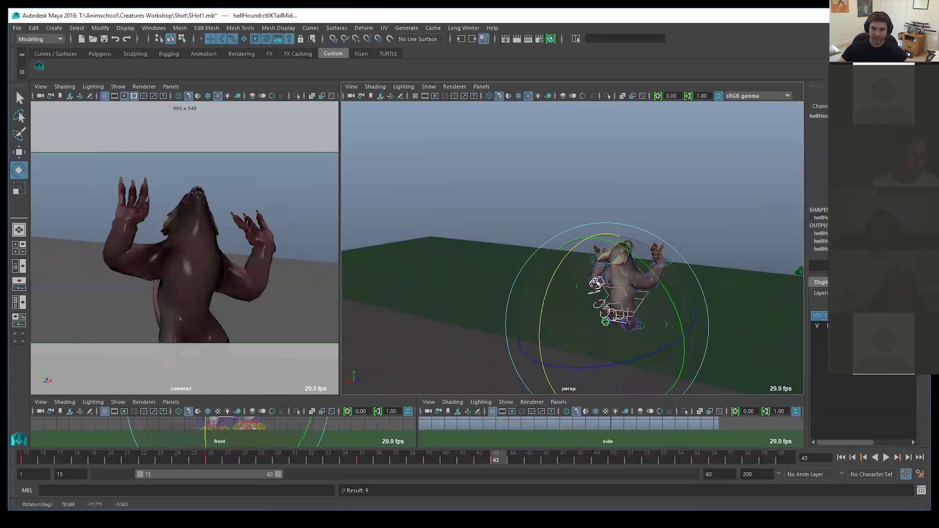
pyautogui.hotkey('alt', 'v')
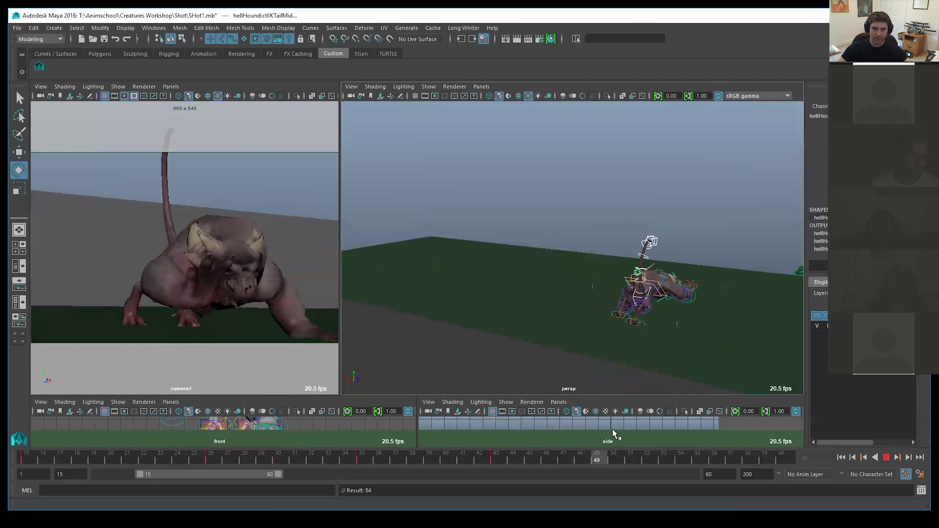
# Rotate the tail controls at frame 51 to continue the tail's swing after the landing and set a key
pyautogui.hotkey('alt', 'v')
pyautogui.keyDown('alt'); pyautogui.moveTo(629, 330); pyautogui.dragTo(347, 277, button='middle'); pyautogui.keyUp('alt')
pyautogui.moveTo(508, 151); pyautogui.dragTo(429, 149)
pyautogui.press('s')
pyautogui.hotkey('alt', 'v')
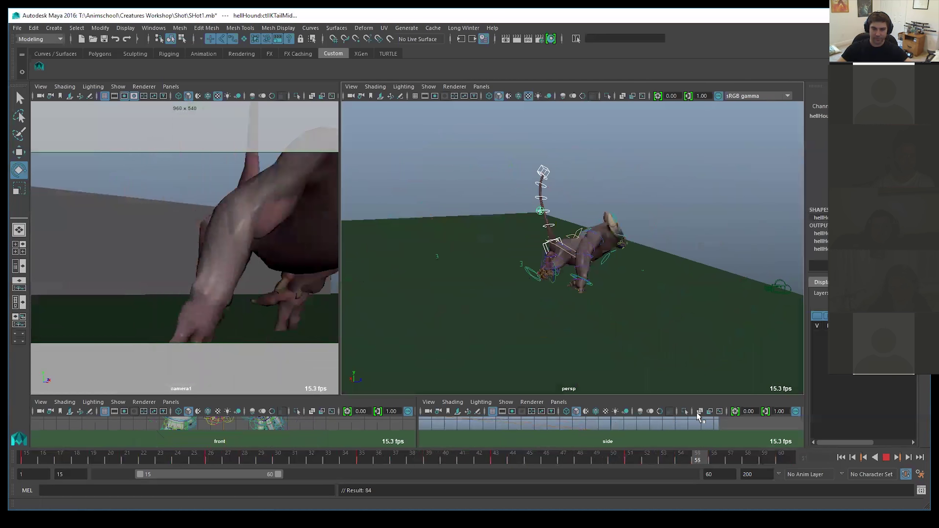
# Rotate the tail controls at frame 56 and set a key for the tail's pose
pyautogui.hotkey('alt', 'v')
pyautogui.press('f')
pyautogui.moveTo(649, 160); pyautogui.dragTo(544, 131)
pyautogui.hotkey('alt', 'v')
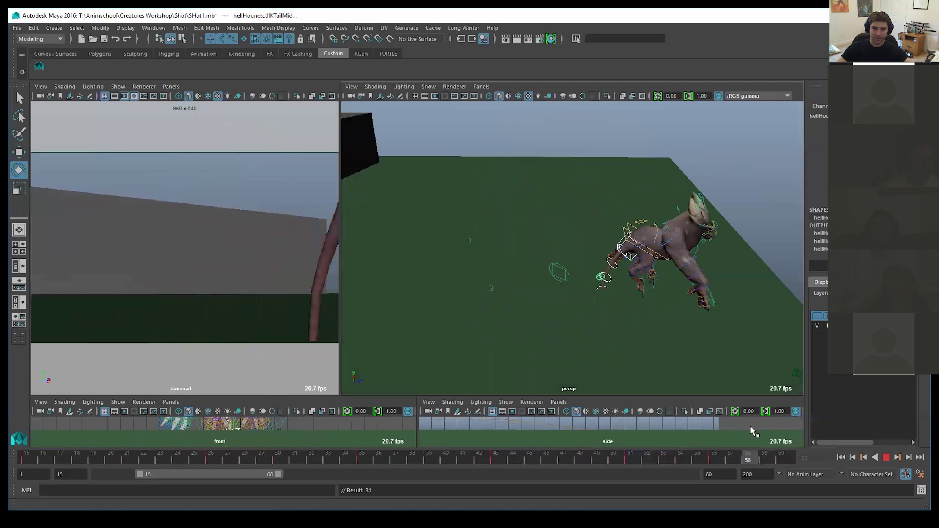
# Pose the tail at frame 60, then readjust the tail controls' rotation at frame 56
pyautogui.moveTo(698, 215); pyautogui.dragTo(740, 243)
pyautogui.hotkey('alt', 'v')
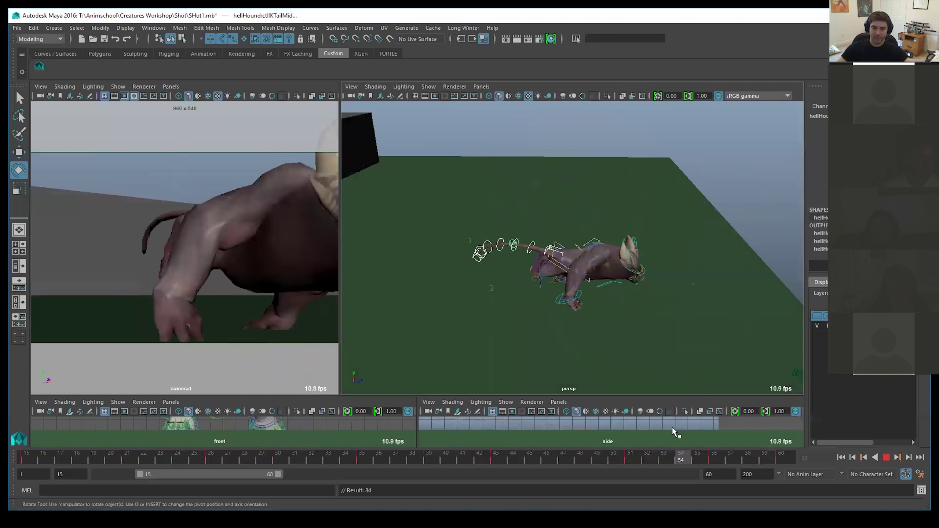
pyautogui.hotkey('alt', 'v')
pyautogui.moveTo(602, 200); pyautogui.dragTo(612, 230)
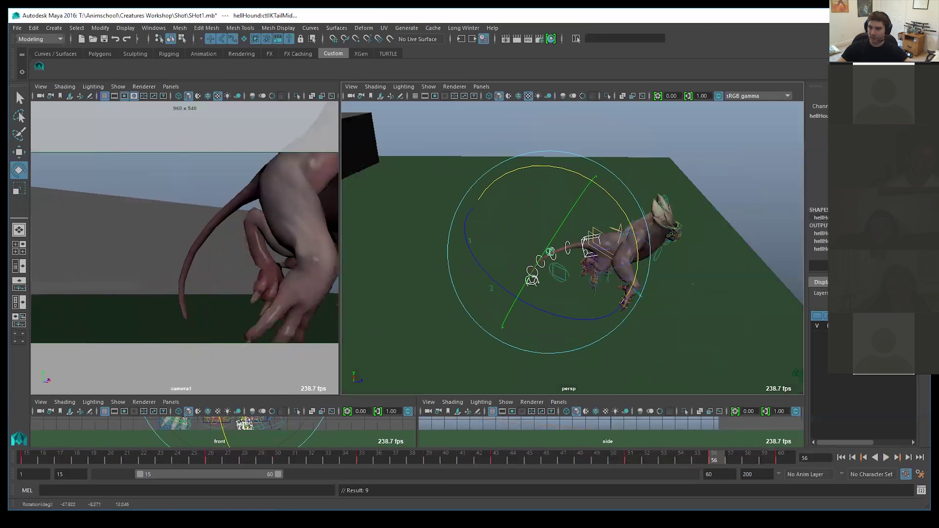
# Scrub through the shot to examine the tail's motion from take-off to the final frame
pyautogui.moveTo(715, 459); pyautogui.dragTo(816, 431)
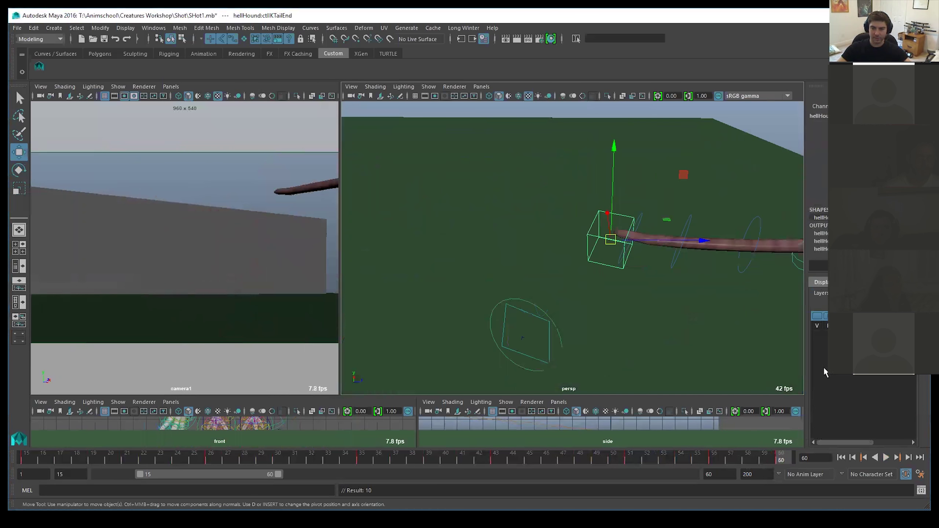
pyautogui.scroll(-3, 635, 240)
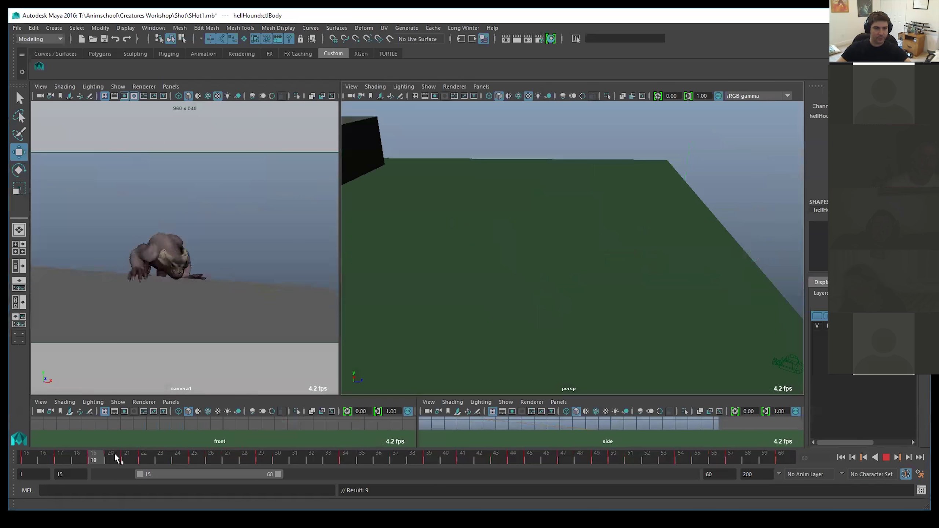
pyautogui.moveTo(220, 449); pyautogui.dragTo(668, 461)
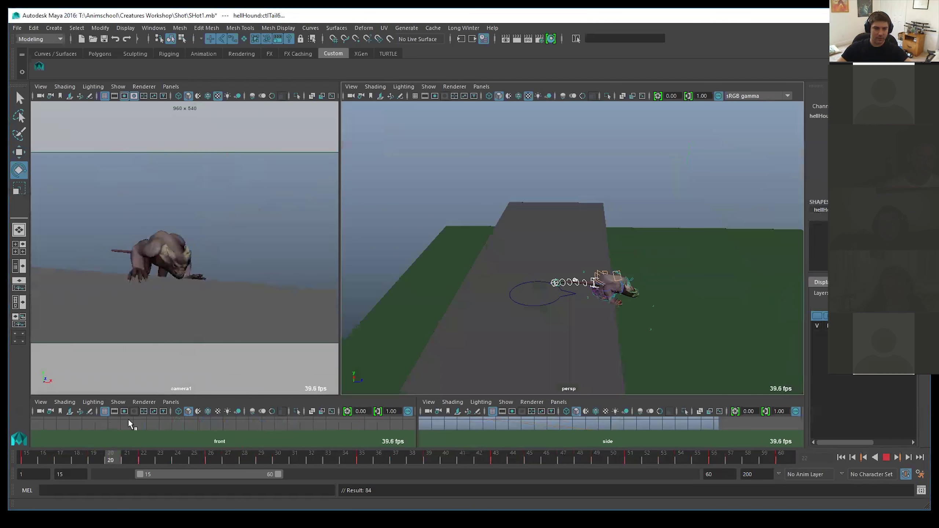
pyautogui.moveTo(127, 418); pyautogui.dragTo(319, 410)
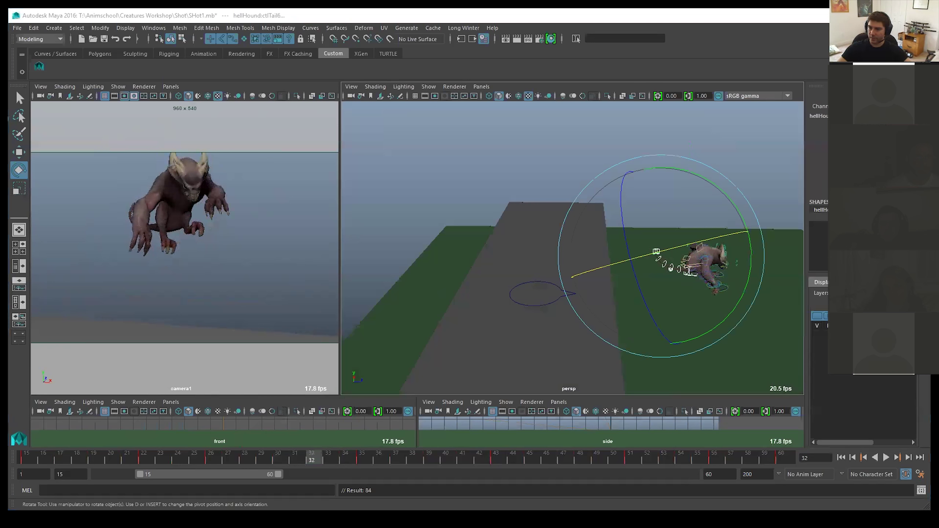
# Rotate the main body control at frame 25 to adjust the creature's lean in the leap and set a key
pyautogui.moveTo(168, 458); pyautogui.dragTo(189, 448)
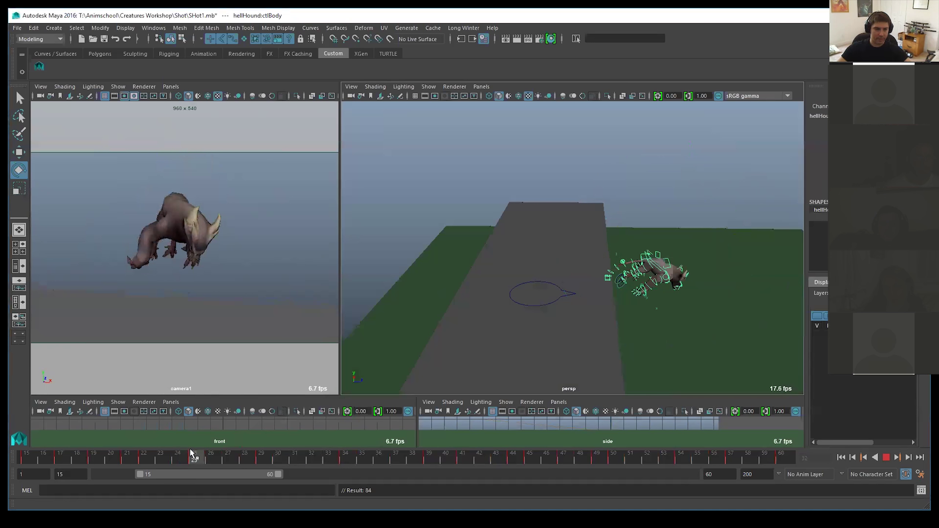
pyautogui.keyDown('alt'); pyautogui.moveTo(688, 289); pyautogui.dragTo(661, 235); pyautogui.keyUp('alt')
pyautogui.moveTo(719, 224); pyautogui.dragTo(710, 224)
pyautogui.hotkey('ctrl', 'z')
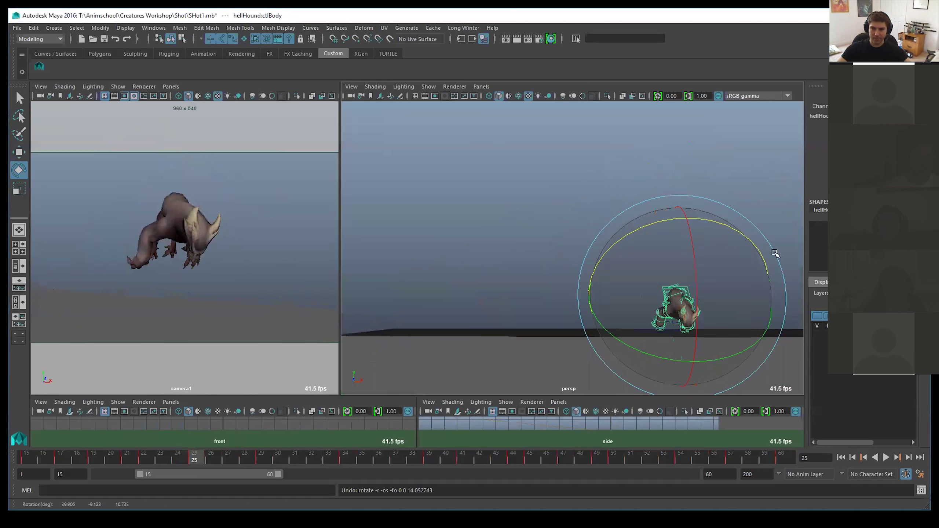
pyautogui.keyDown('alt'); pyautogui.moveTo(736, 307); pyautogui.dragTo(758, 315, button='right'); pyautogui.keyUp('alt')
pyautogui.keyDown('alt'); pyautogui.moveTo(758, 314); pyautogui.dragTo(690, 268, button='middle'); pyautogui.keyUp('alt')
pyautogui.moveTo(690, 269); pyautogui.dragTo(683, 259)
pyautogui.press('s')
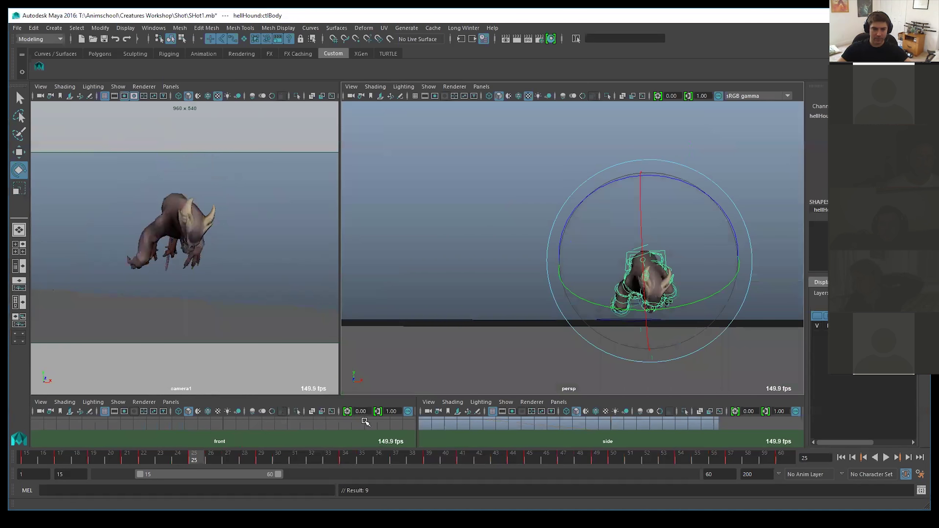
# Rotate the main body control at frame 29, set a key and play back the leap
pyautogui.hotkey('alt', 'v')
pyautogui.click(262, 455)
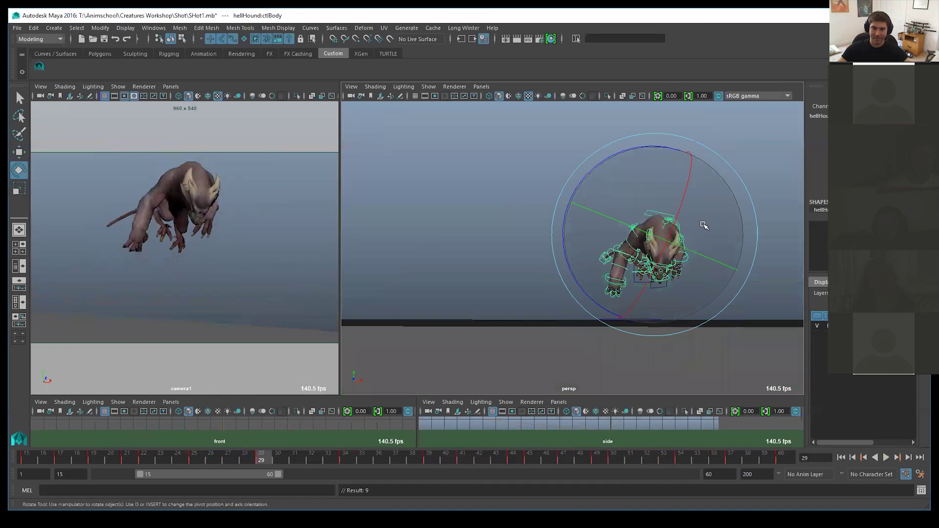
pyautogui.press('s')
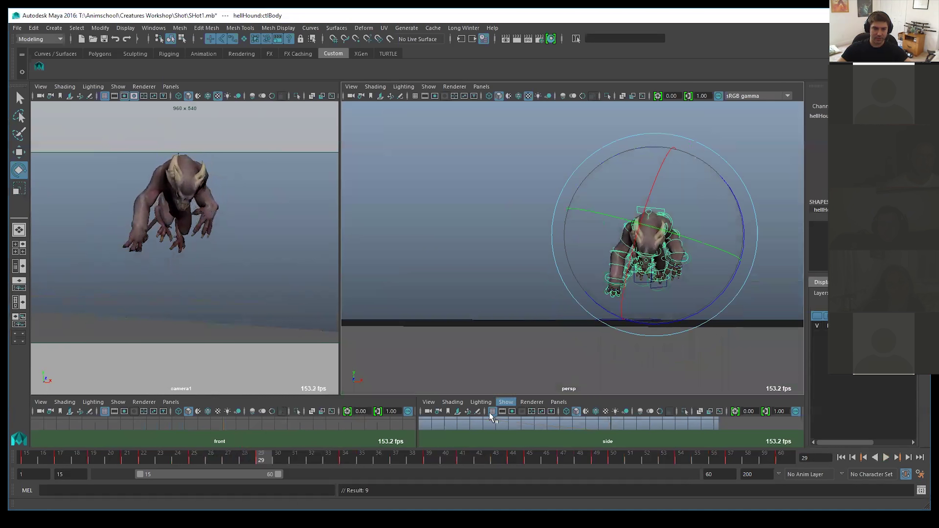
pyautogui.hotkey('alt', 'v')
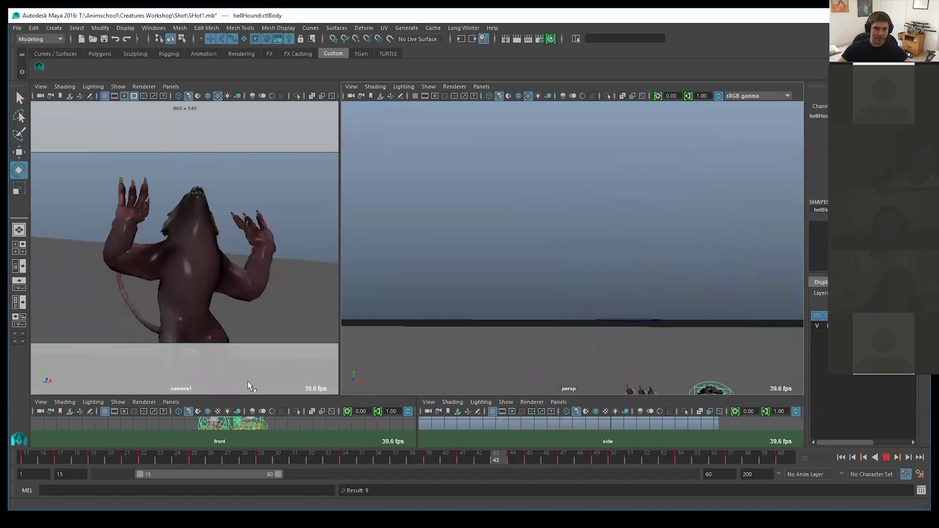
pyautogui.hotkey('alt', 'v')
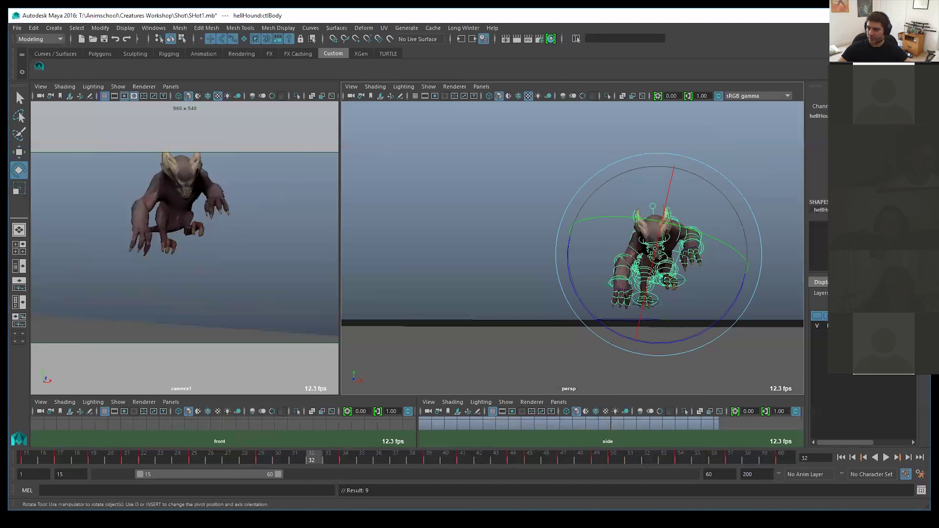
# Rotate the left foot's toe controls from frame 24 on to pose the toes in mid-air and set a key
pyautogui.click(683, 280)
pyautogui.moveTo(52, 455); pyautogui.dragTo(244, 451)
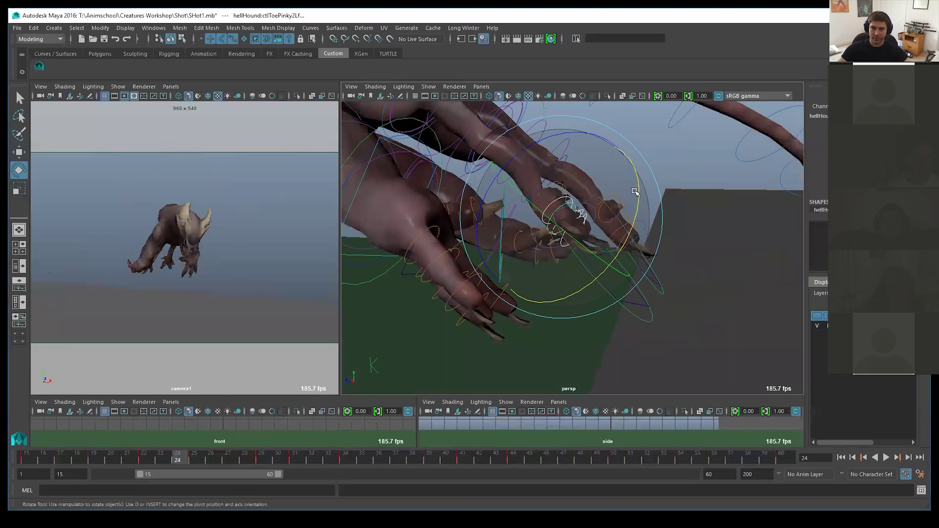
pyautogui.moveTo(635, 192); pyautogui.dragTo(644, 161)
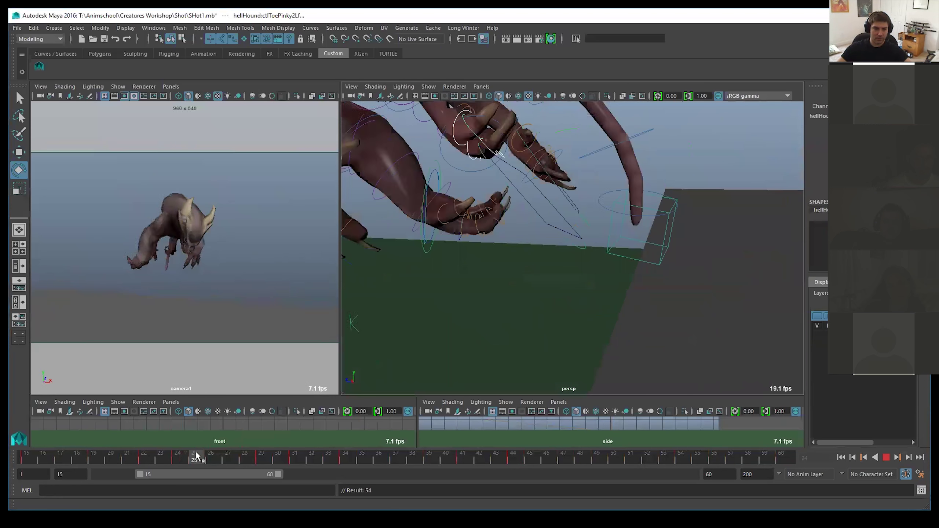
pyautogui.moveTo(557, 266); pyautogui.dragTo(544, 314)
pyautogui.press('s')
# Rotate the left foot's toe controls at frame 38 for the approach to the ground and play back the motion
pyautogui.moveTo(267, 456); pyautogui.dragTo(412, 459)
pyautogui.keyDown('alt'); pyautogui.moveTo(532, 339); pyautogui.dragTo(639, 257, button='middle'); pyautogui.keyUp('alt')
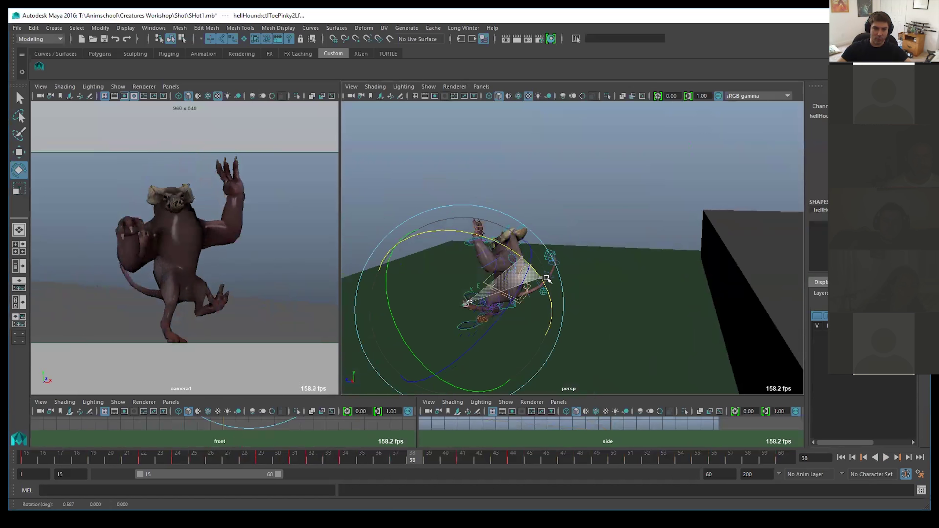
pyautogui.click(468, 304)
pyautogui.moveTo(400, 287); pyautogui.dragTo(396, 361)
pyautogui.click(471, 303)
pyautogui.hotkey('alt', 'v')
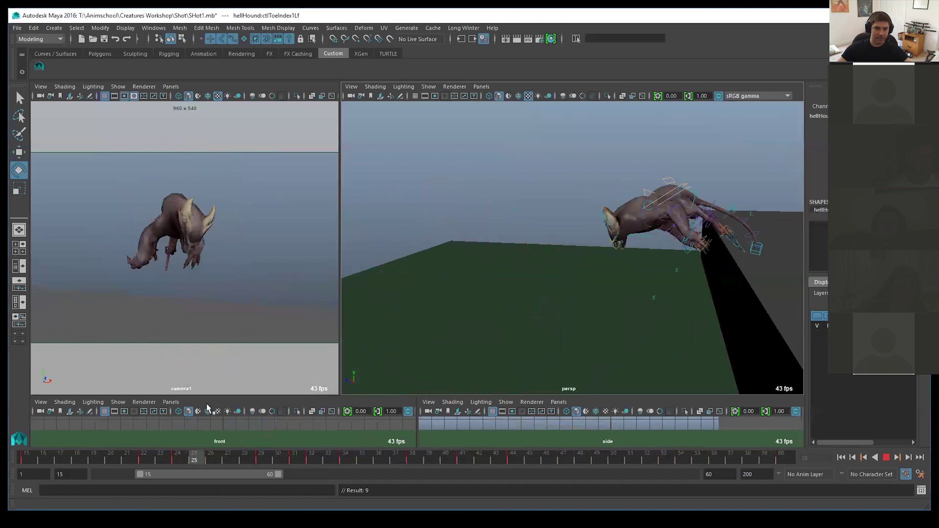
# Pose the toe controls at frame 29 and set a key
pyautogui.hotkey('alt', 'v')
pyautogui.press('e')
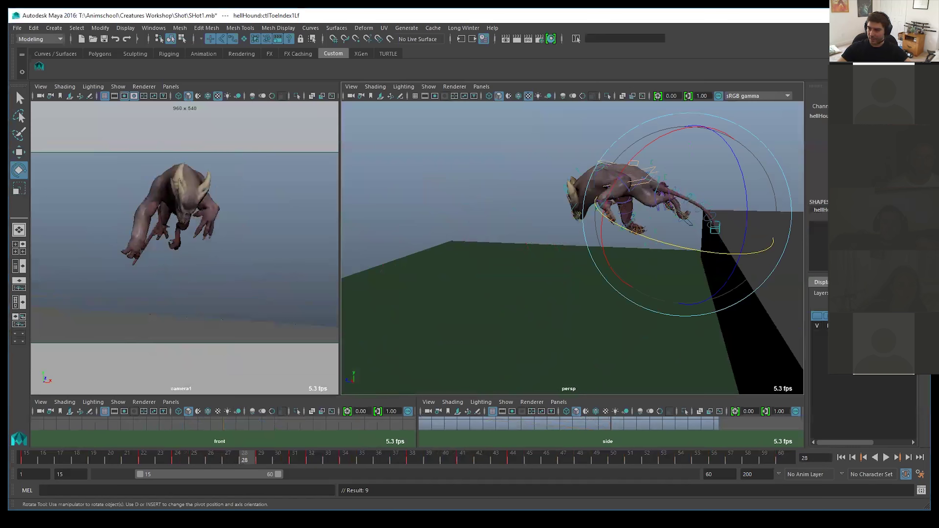
pyautogui.click(268, 455)
pyautogui.moveTo(651, 200); pyautogui.dragTo(618, 231)
pyautogui.press('s')
# Rotate the right foot's toe controls at frames 34 and 37 and play back the toe motion
pyautogui.click(280, 454)
pyautogui.moveTo(280, 454); pyautogui.dragTo(345, 458)
pyautogui.click(632, 164)
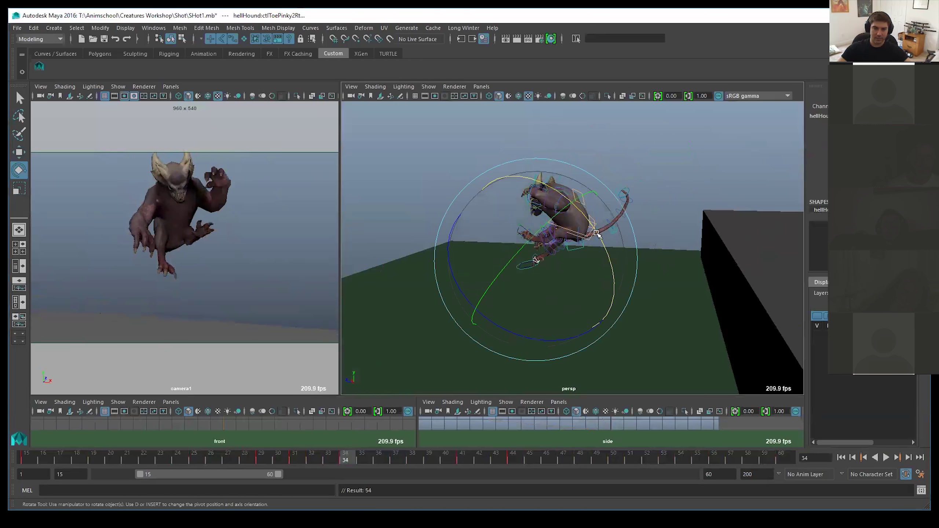
pyautogui.moveTo(345, 458); pyautogui.dragTo(395, 458)
pyautogui.moveTo(541, 282); pyautogui.dragTo(553, 336)
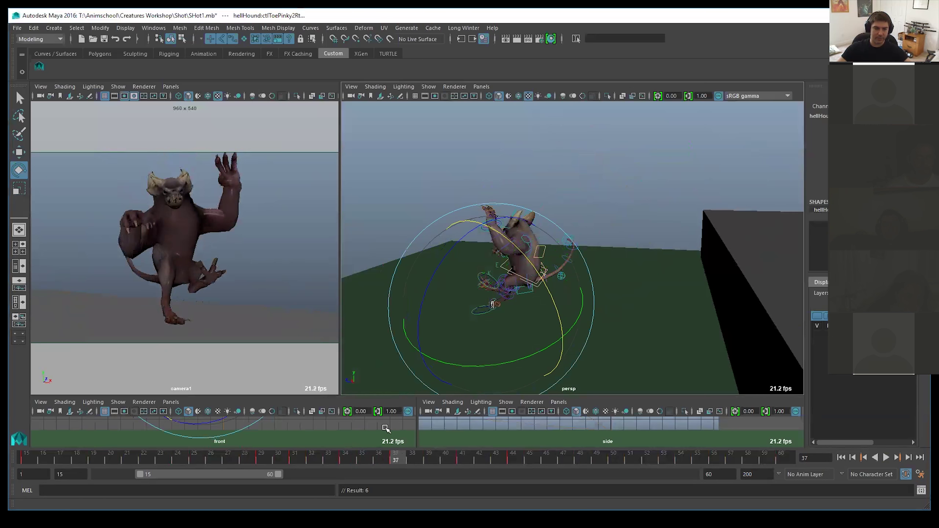
pyautogui.hotkey('alt', 'v')
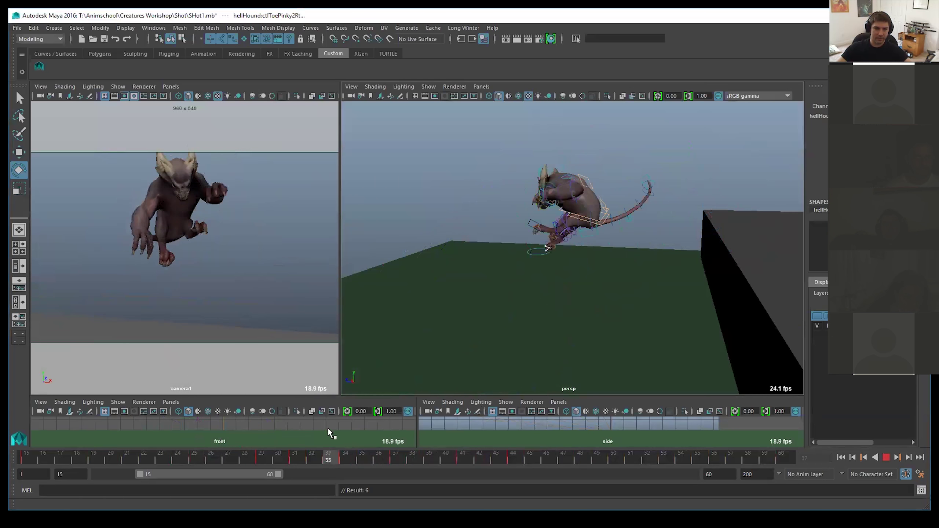
pyautogui.hotkey('alt', 'v')
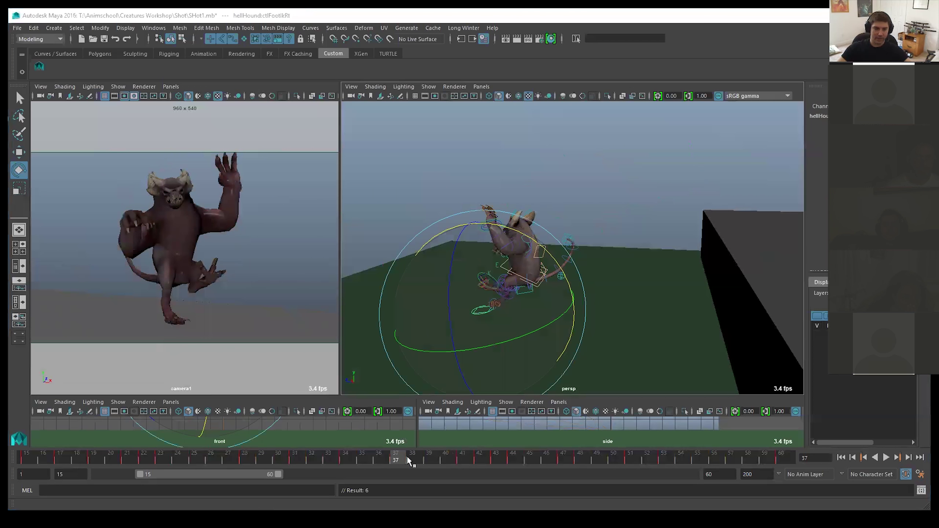
# Move the right foot's IK control upward at frame 38
pyautogui.click(409, 459)
pyautogui.press('w')
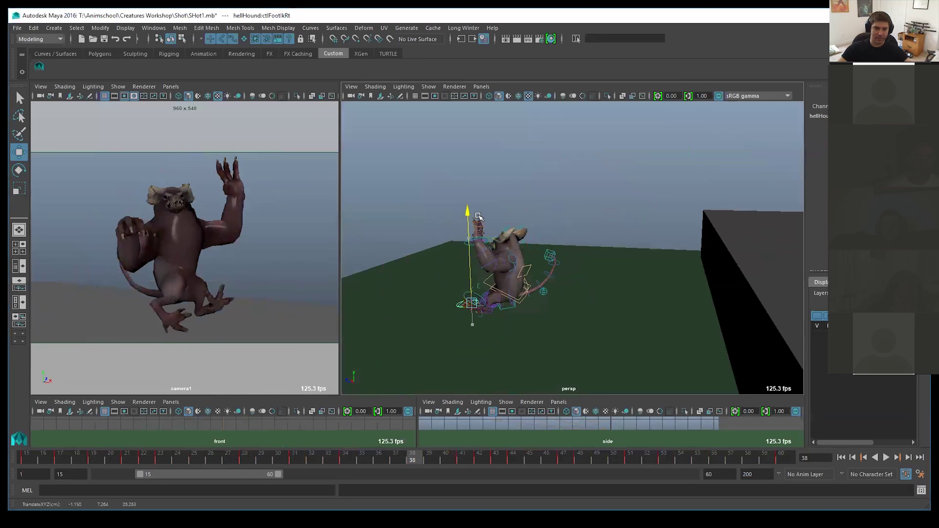
pyautogui.click(472, 305)
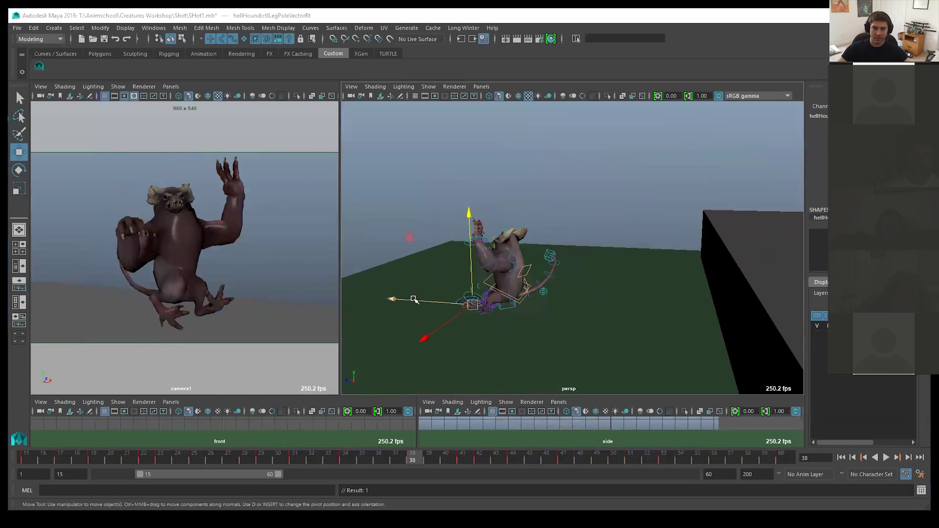
# Move the right leg's pole vector control upward and sideways at frame 38 to redirect the knee
pyautogui.moveTo(345, 281); pyautogui.dragTo(365, 270)
pyautogui.moveTo(398, 212); pyautogui.dragTo(410, 111)
pyautogui.keyDown('alt'); pyautogui.moveTo(411, 122); pyautogui.dragTo(623, 142); pyautogui.keyUp('alt')
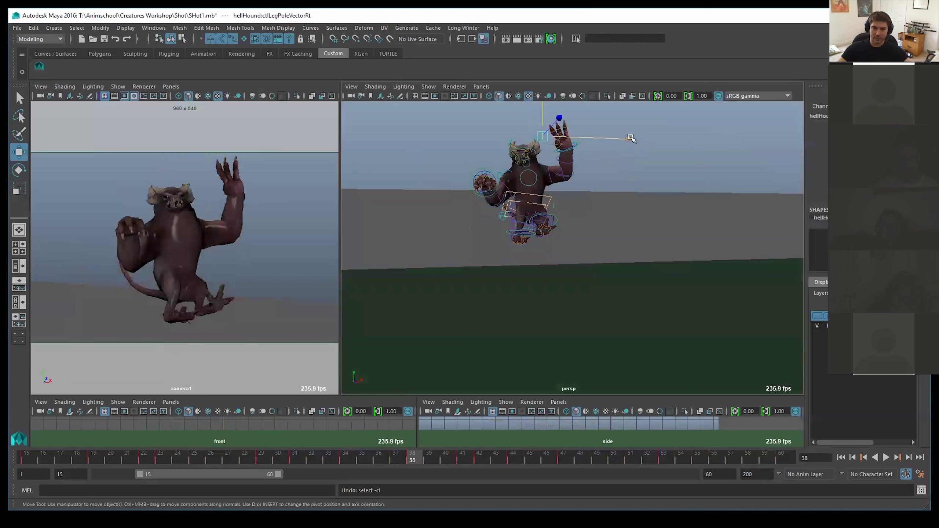
pyautogui.moveTo(529, 127); pyautogui.dragTo(546, 127)
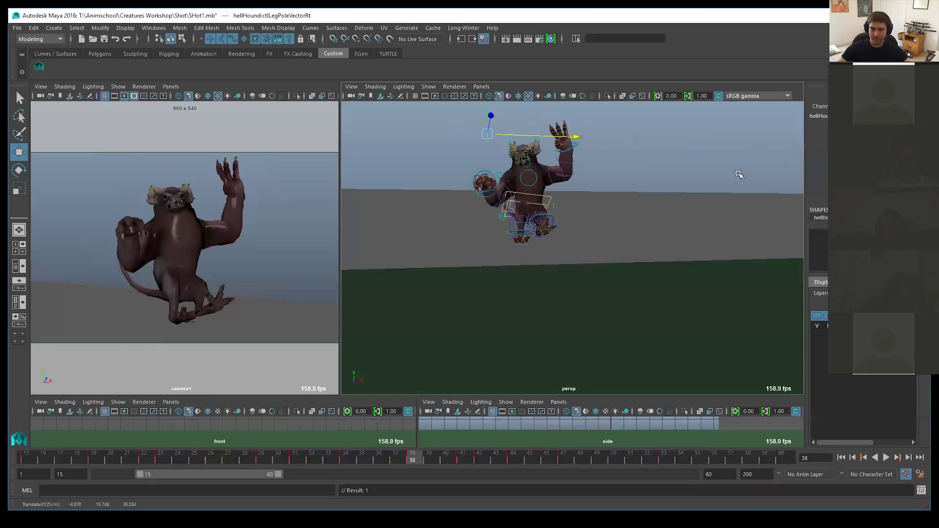
pyautogui.click(886, 457)
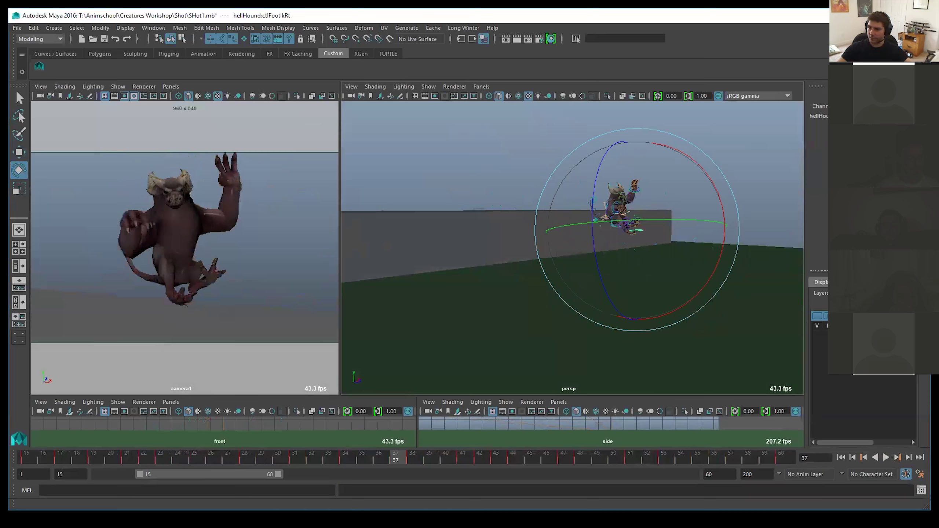
# Select the jaw control at frame 37 and undo a trial rotation of it
pyautogui.click(623, 197)
pyautogui.click(684, 187)
pyautogui.moveTo(688, 197); pyautogui.dragTo(690, 192)
pyautogui.hotkey('ctrl', 'z')
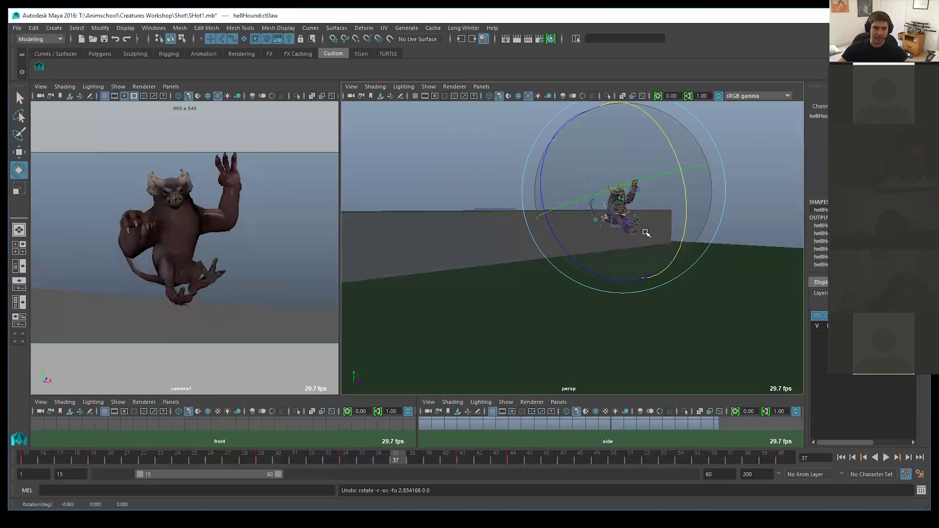
# Rotate the jaw control at frame 41 to open the creature's mouth and play back through the landing
pyautogui.moveTo(32, 459); pyautogui.dragTo(115, 446)
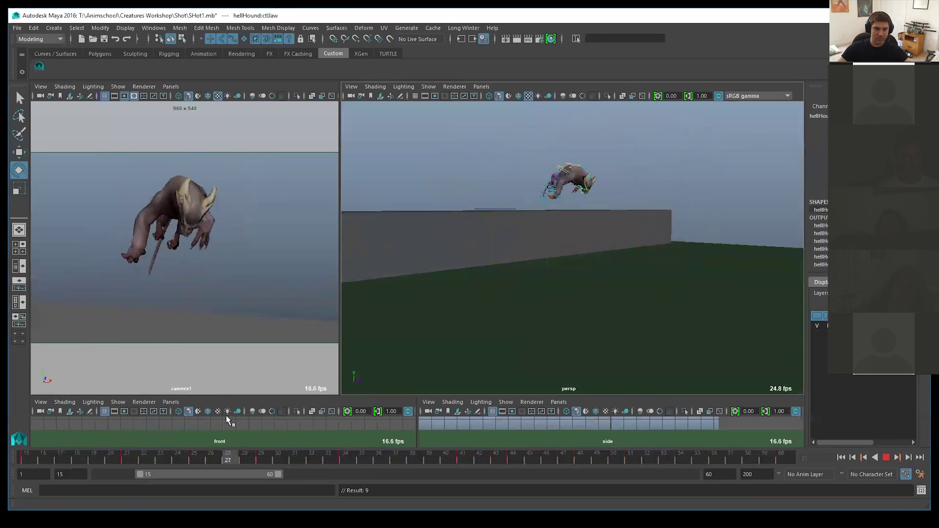
pyautogui.hotkey('alt', 'v')
pyautogui.hotkey('alt', 'v')
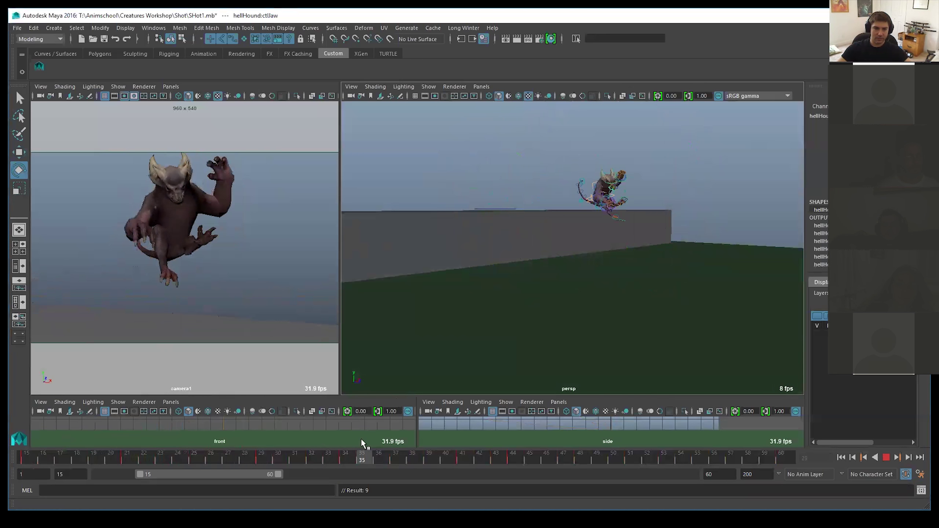
pyautogui.hotkey('alt', 'v')
pyautogui.click(462, 459)
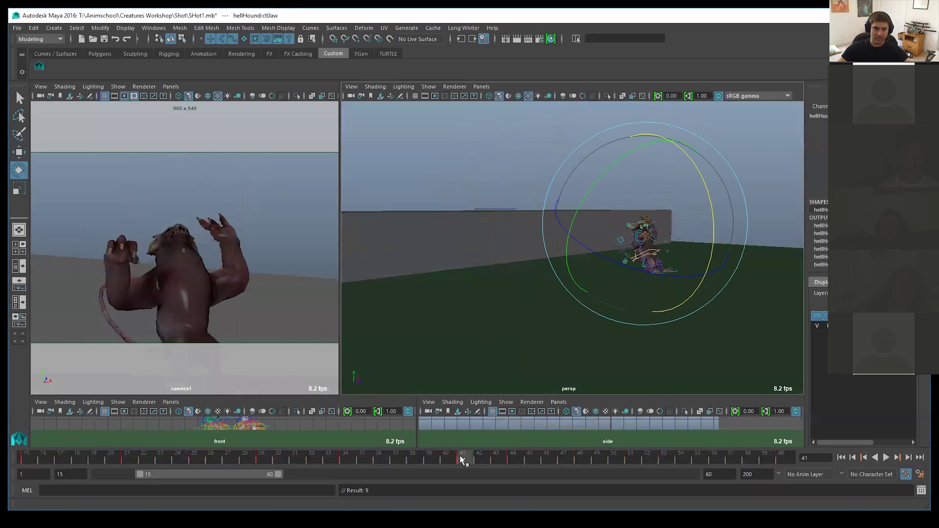
pyautogui.moveTo(704, 200); pyautogui.dragTo(707, 190)
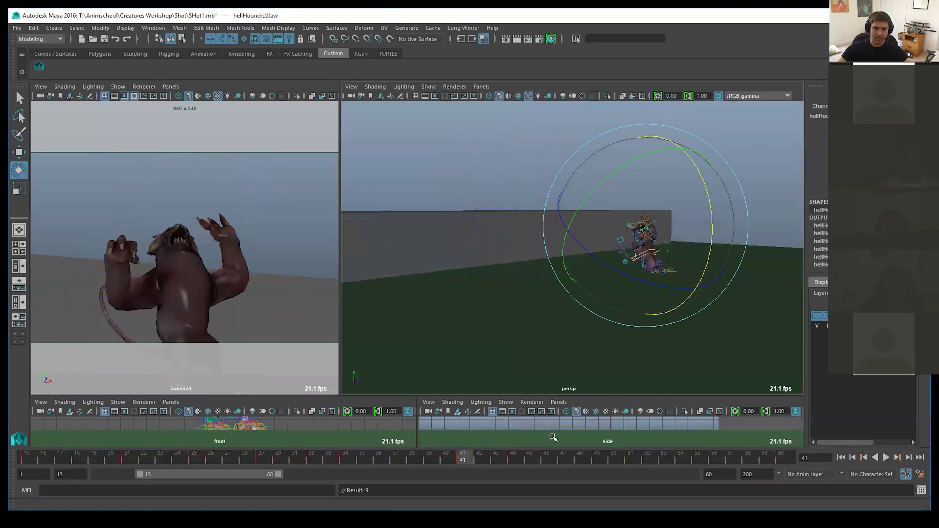
pyautogui.hotkey('alt', 'v')
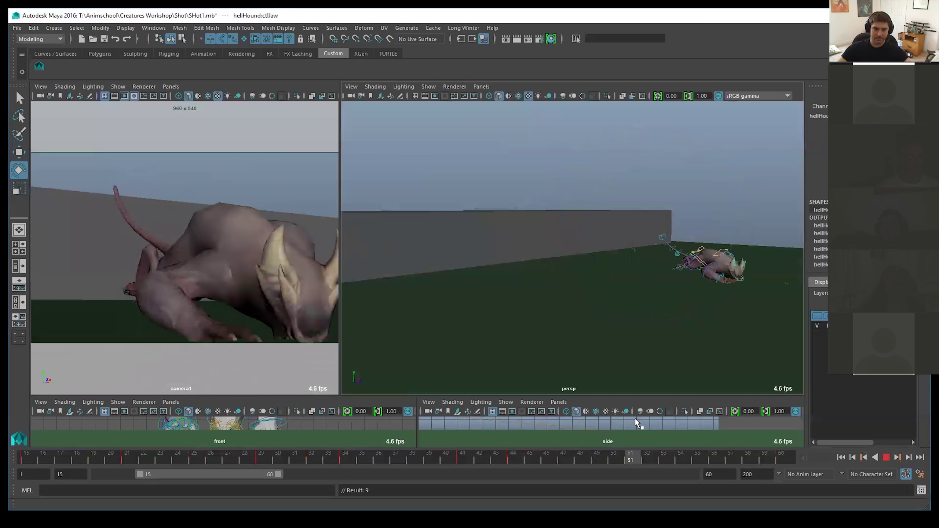
pyautogui.hotkey('alt', 'v')
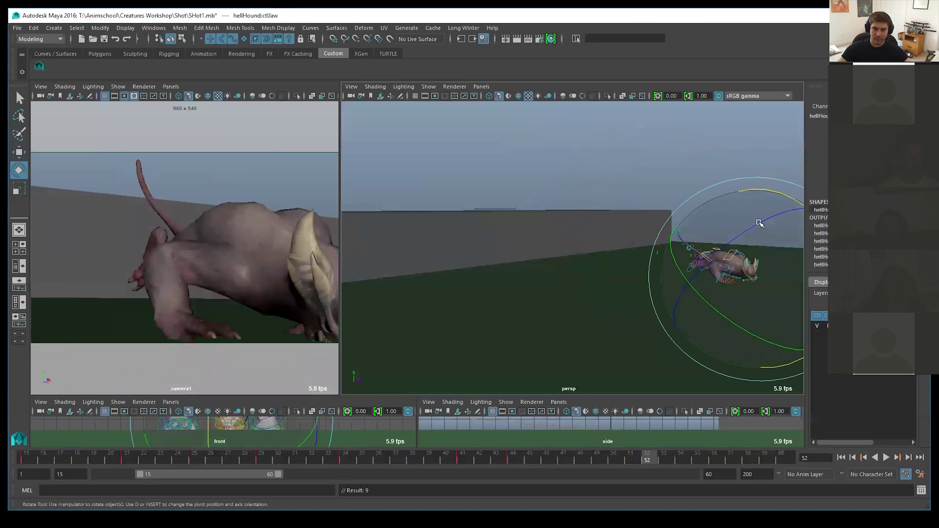
# Select the head control, rotate it at frame 51 and scrub through the landing
pyautogui.press('Up')
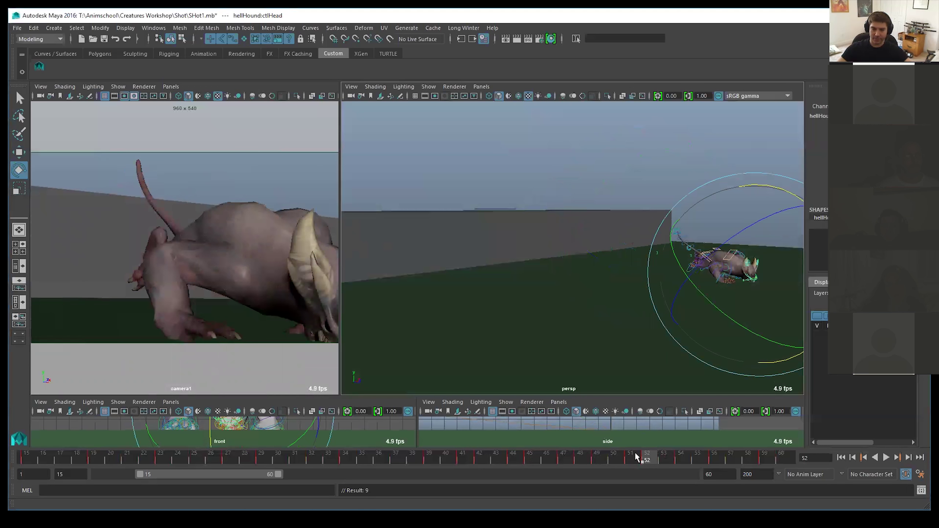
pyautogui.moveTo(636, 454); pyautogui.dragTo(616, 454)
pyautogui.click(629, 458)
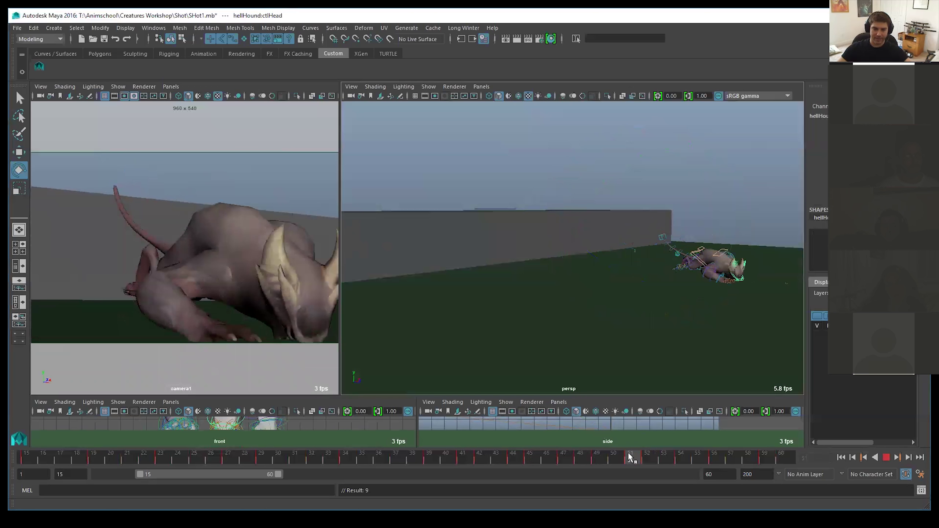
pyautogui.press('w')
pyautogui.press('e')
pyautogui.moveTo(773, 210); pyautogui.dragTo(765, 185)
pyautogui.press('Down')
pyautogui.moveTo(434, 455); pyautogui.dragTo(650, 413)
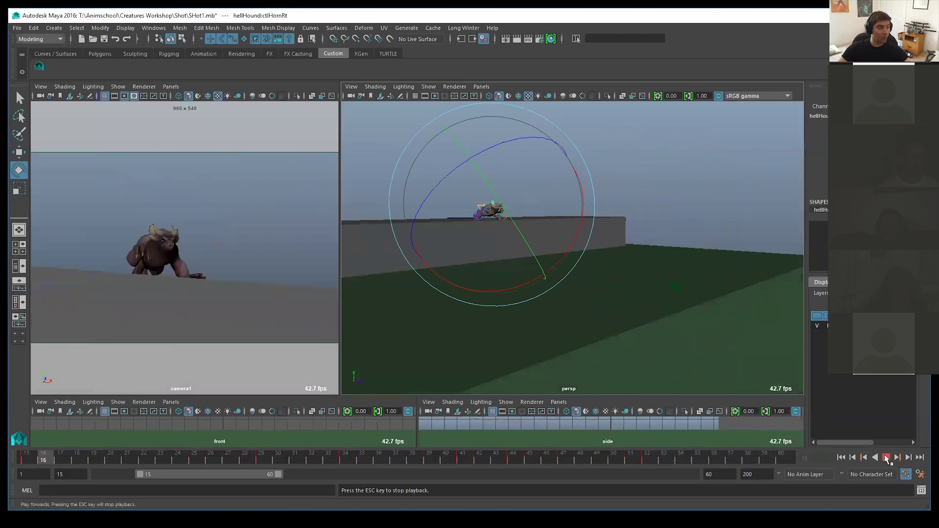